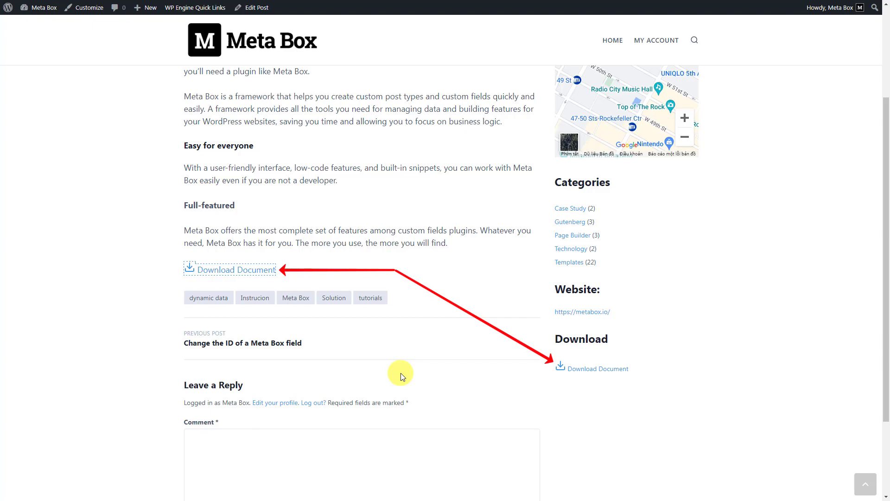
Try the sidebar's Download Document link and cancel saving the file.
{"action": "left_click", "coordinate": [591, 372]}
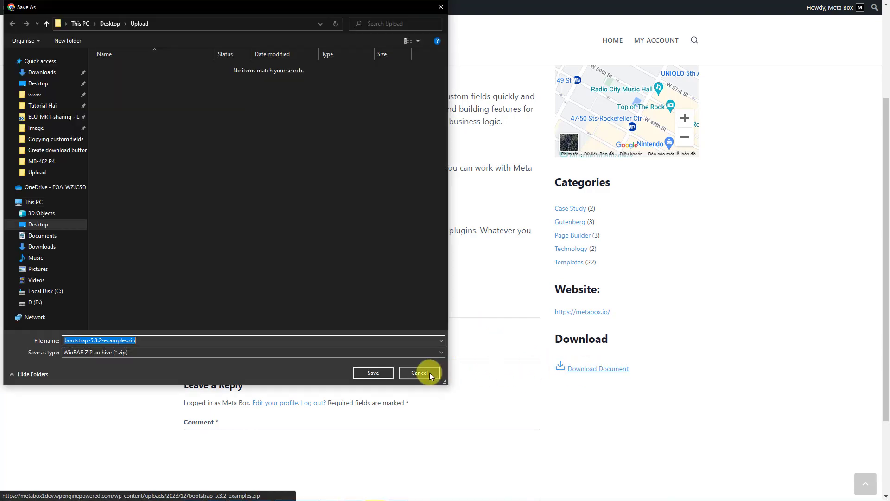
{"action": "left_click", "coordinate": [430, 371]}
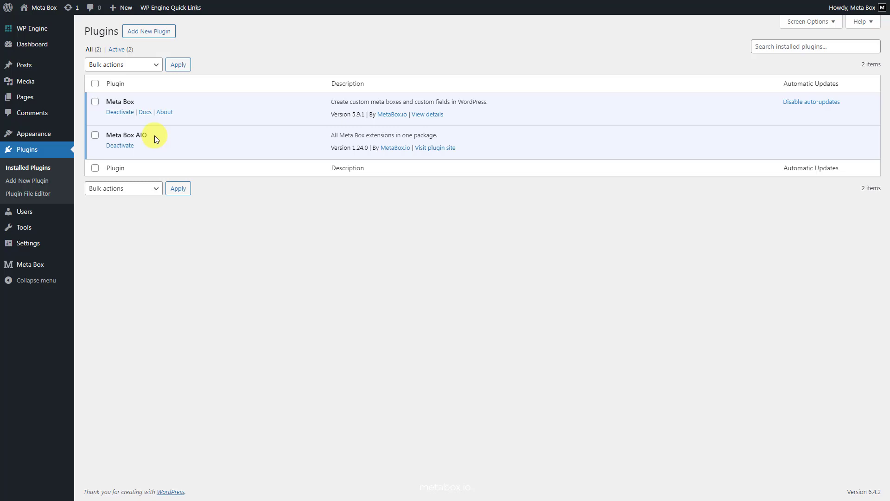
Review the list of available Meta Box extensions.
{"action": "mouse_move", "coordinate": [69, 264]}
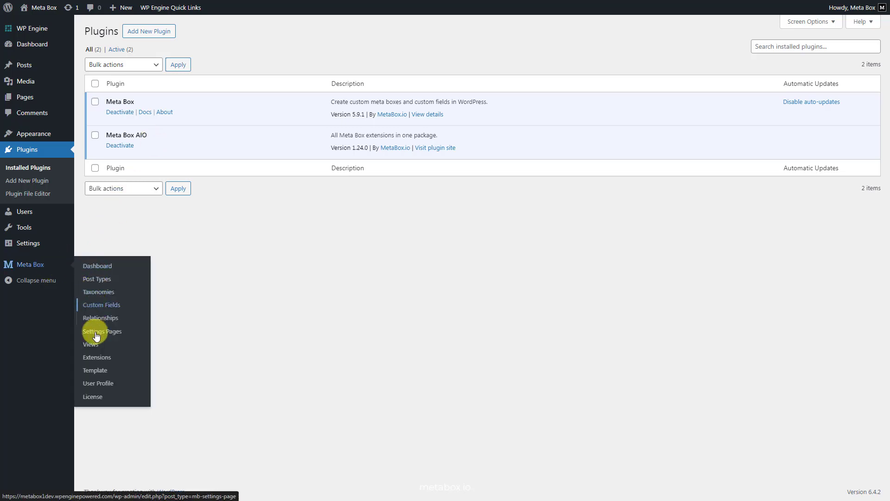
{"action": "left_click", "coordinate": [93, 357]}
{"action": "scroll", "coordinate": [95, 359], "scroll_direction": "down", "scroll_amount": 4}
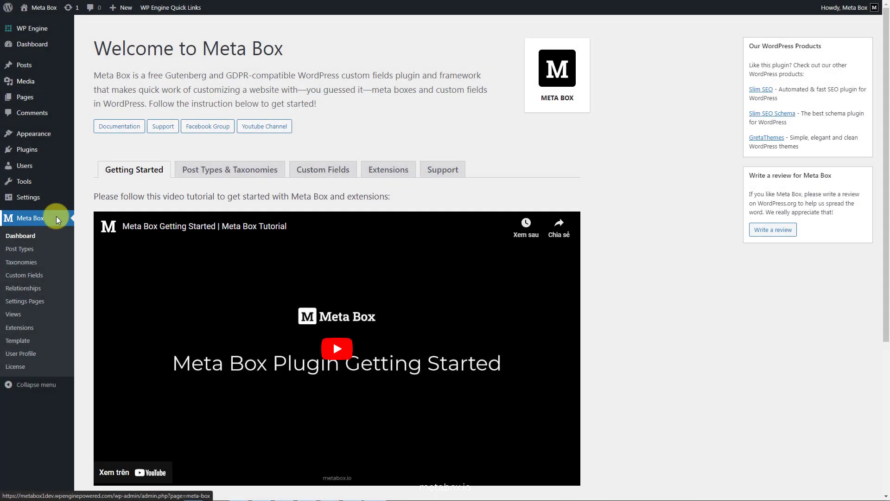
Create a new Meta Box custom field group titled "Download Button".
{"action": "left_click", "coordinate": [27, 274]}
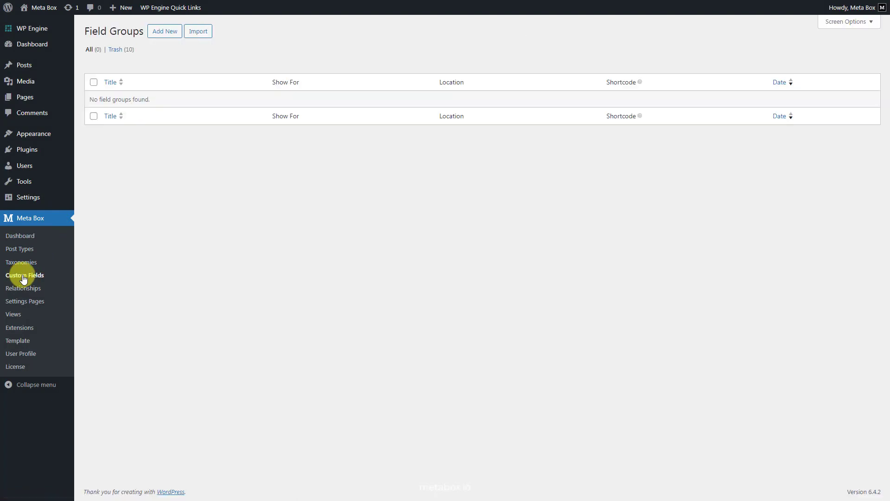
{"action": "left_click", "coordinate": [161, 33]}
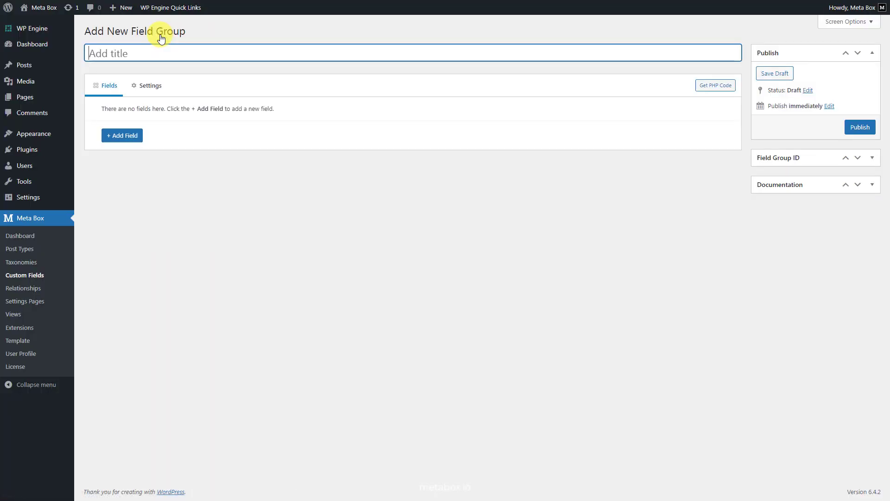
{"action": "type", "text": "Download Button"}
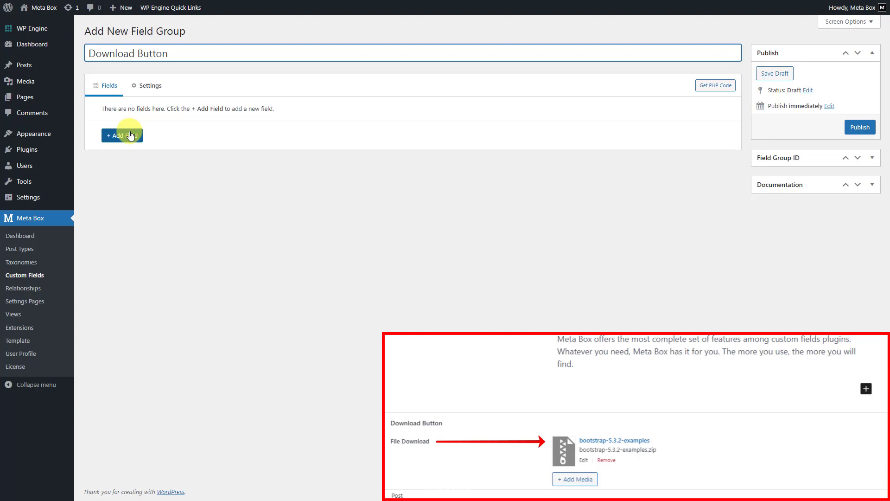
Add a File Advanced field to the group and label it "File Download".
{"action": "left_click", "coordinate": [129, 135]}
{"action": "type", "text": "file"}
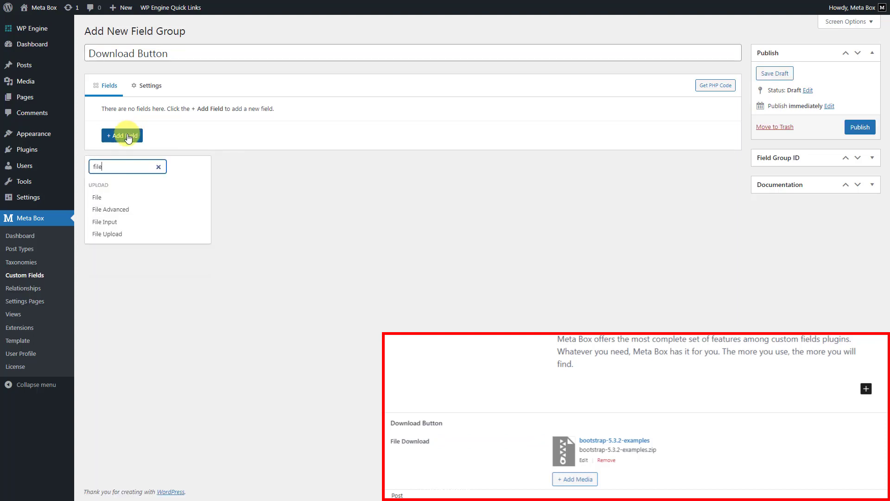
{"action": "left_click", "coordinate": [143, 211]}
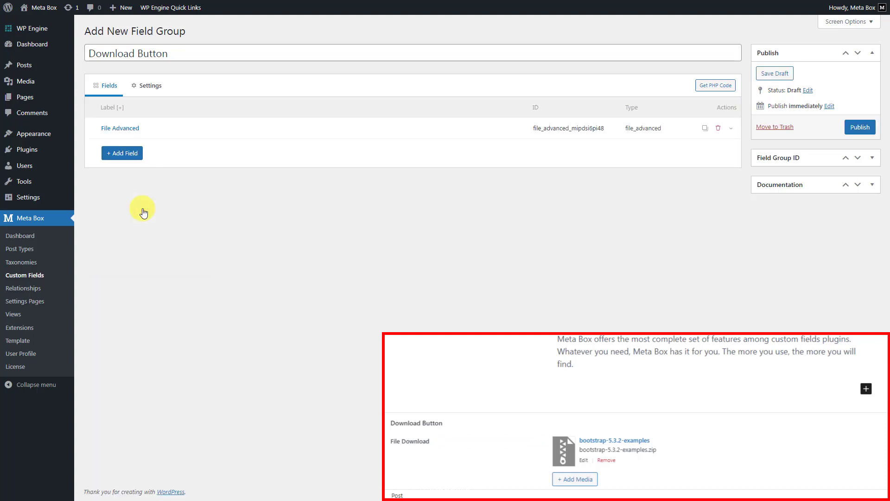
{"action": "left_click", "coordinate": [263, 129]}
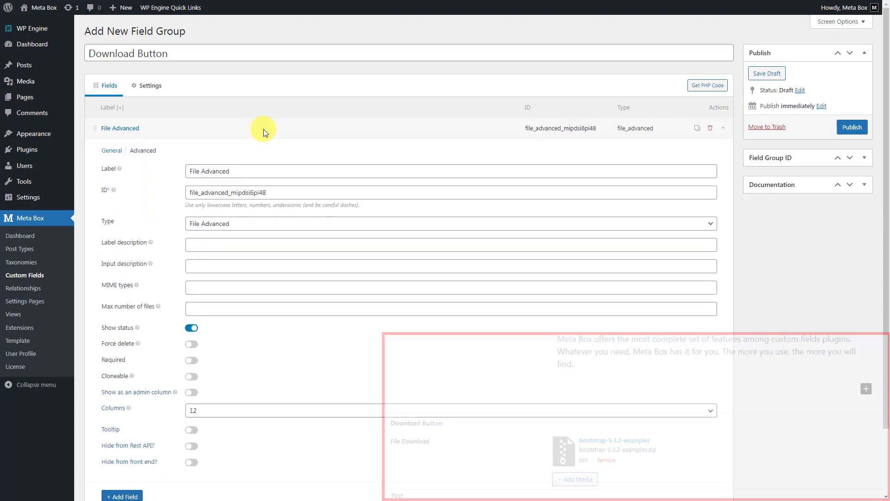
{"action": "left_click", "coordinate": [288, 171]}
{"action": "key", "text": "ctrl+a"}
{"action": "type", "text": "File Download"}
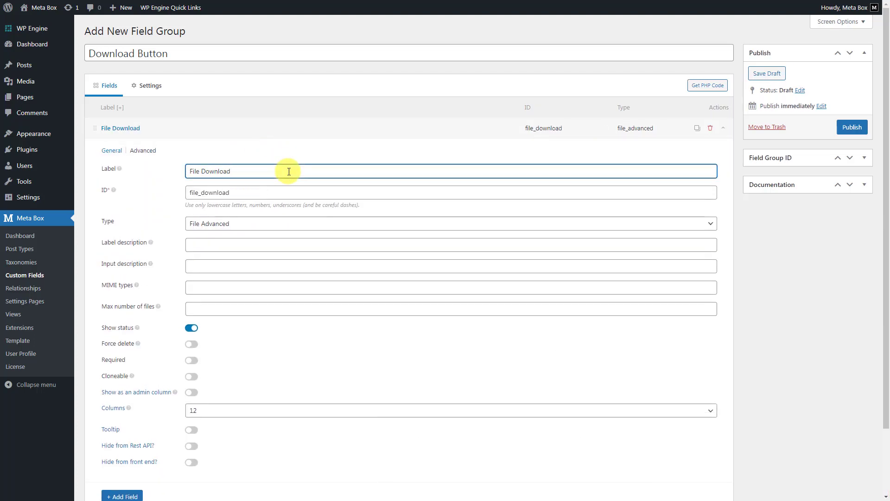
{"action": "left_click", "coordinate": [288, 130]}
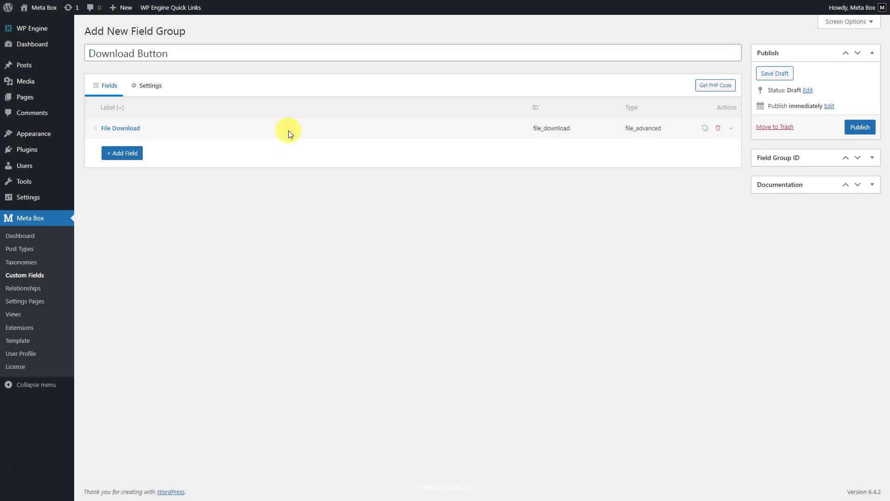
Check that the field group's location is the Post post type and publish the group.
{"action": "left_click", "coordinate": [155, 90]}
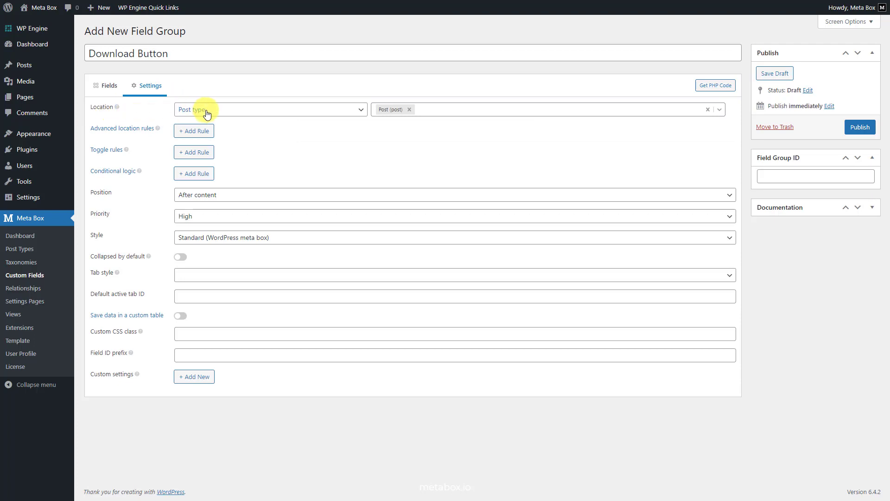
{"action": "left_click", "coordinate": [419, 110]}
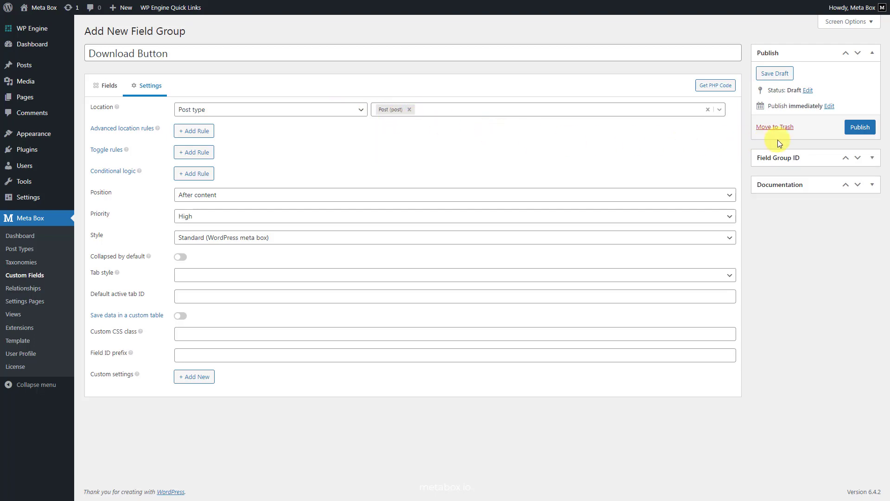
{"action": "left_click", "coordinate": [859, 129]}
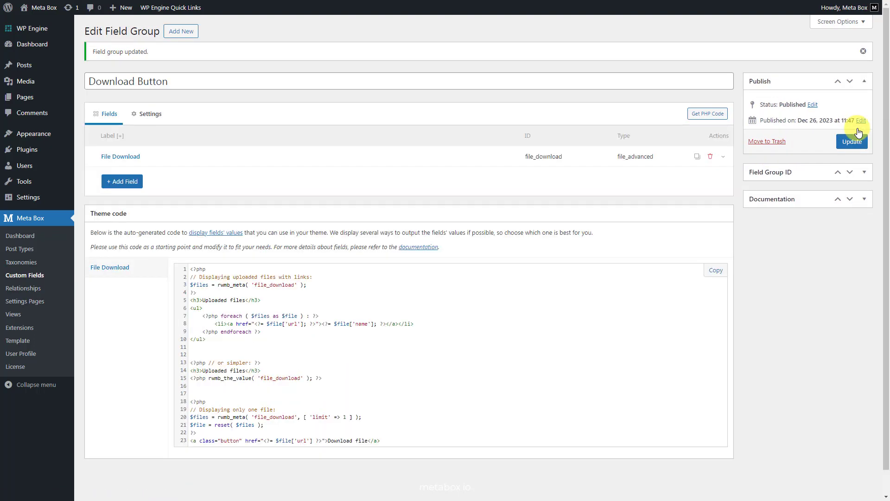
In the post "What is Meta Box?", attach bootstrap-5.3.2-examples.zip to the File Download field and update the post.
{"action": "mouse_move", "coordinate": [21, 66]}
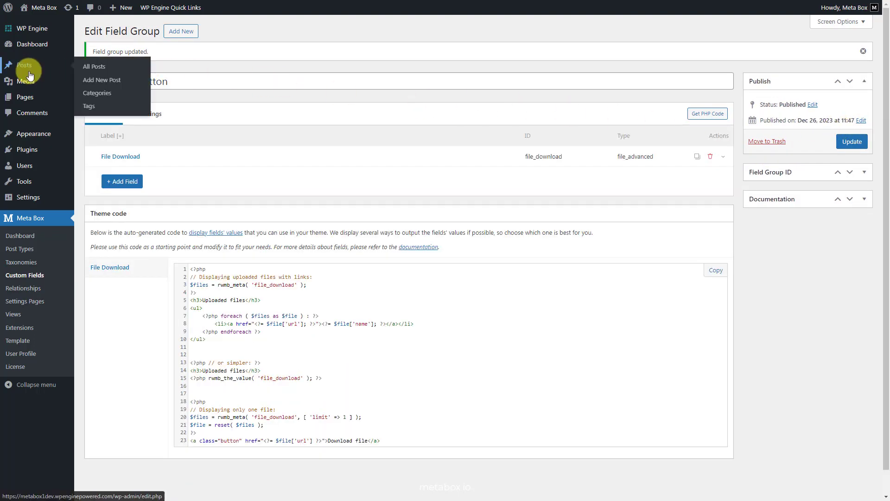
{"action": "left_click", "coordinate": [104, 65]}
{"action": "left_click", "coordinate": [110, 114]}
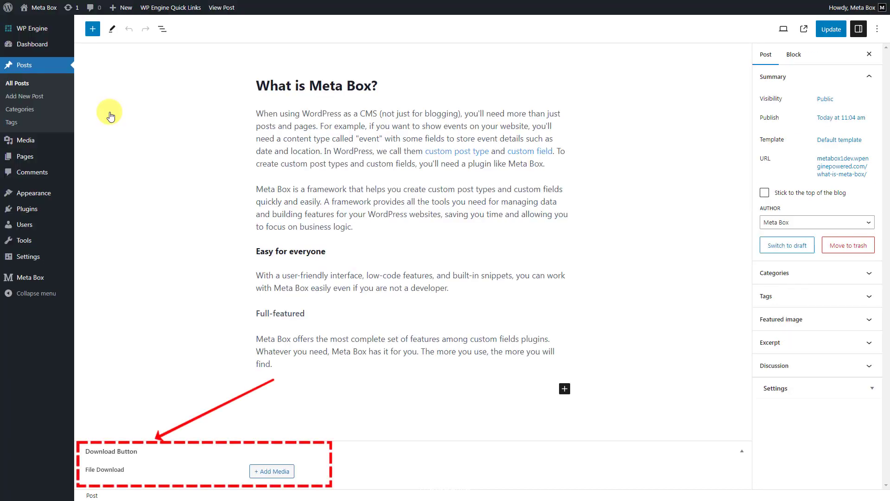
{"action": "left_click", "coordinate": [259, 471]}
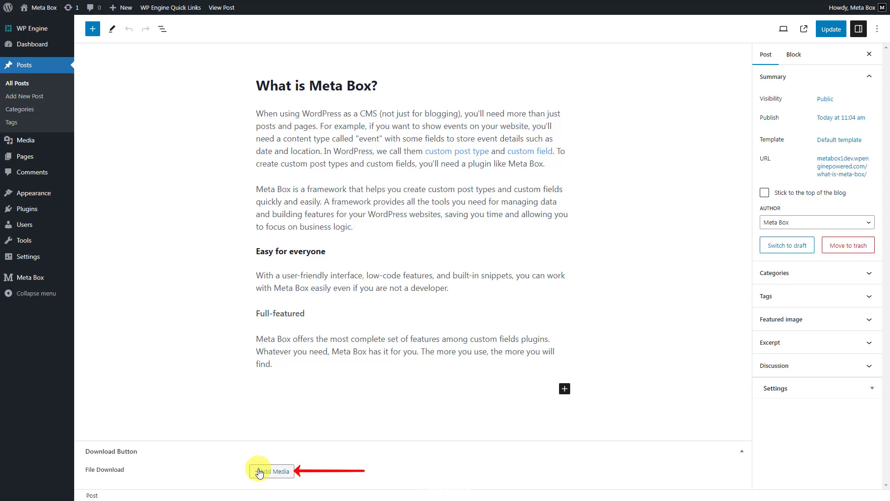
{"action": "left_click", "coordinate": [260, 471]}
{"action": "left_click", "coordinate": [72, 119]}
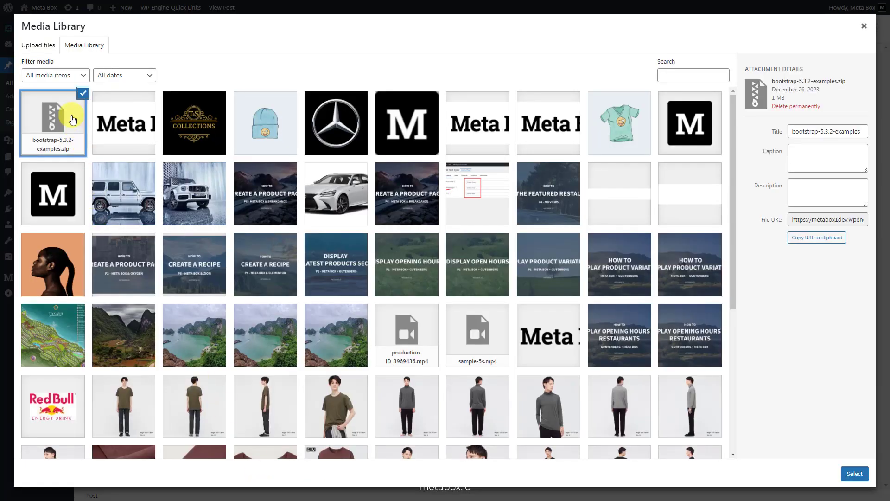
{"action": "left_click", "coordinate": [854, 473]}
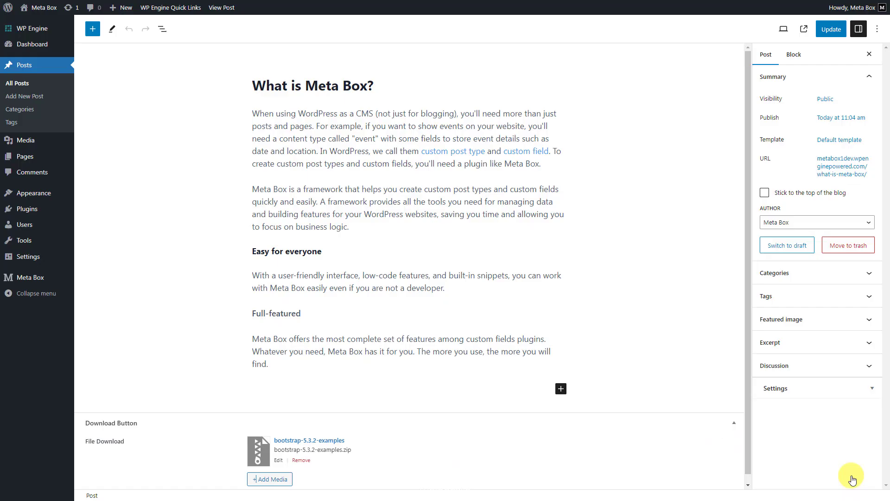
{"action": "left_click", "coordinate": [823, 35]}
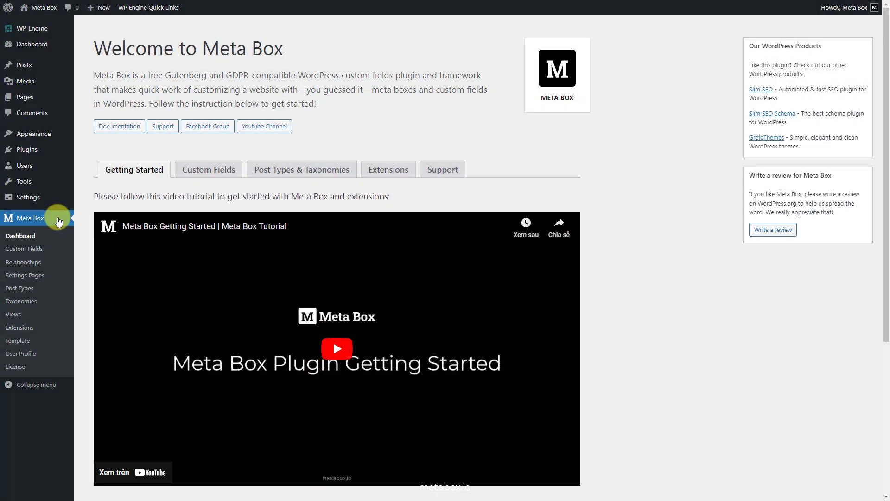
In the eStar theme's functions.php, add a function estar_child_add_link() that echoes the URL of each file in 'file_download'.
{"action": "mouse_move", "coordinate": [72, 137]}
{"action": "left_click", "coordinate": [88, 201]}
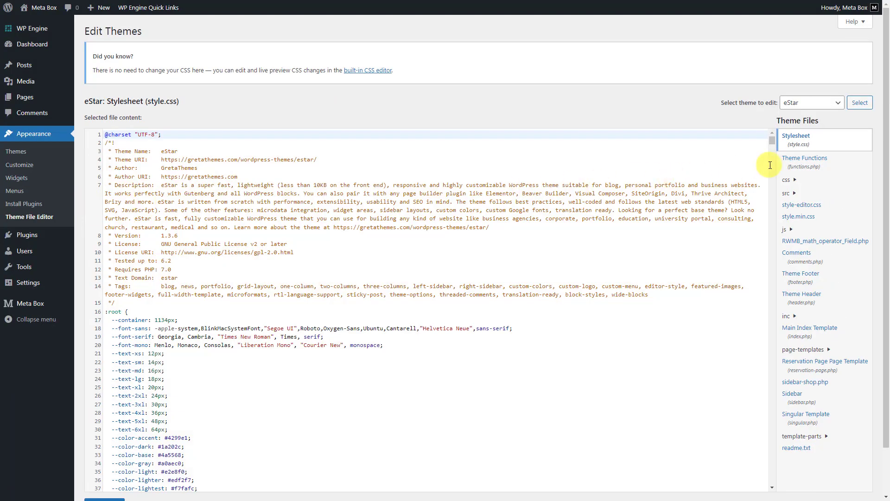
{"action": "left_click", "coordinate": [842, 164]}
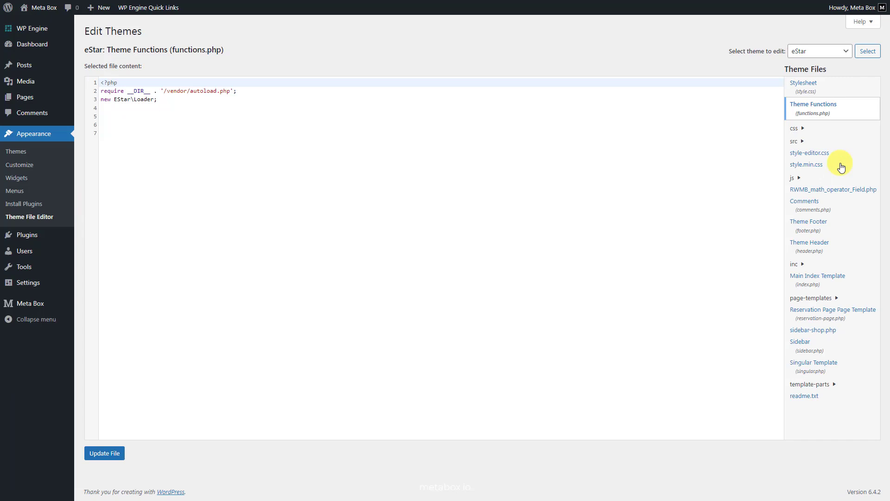
{"action": "left_click", "coordinate": [447, 124]}
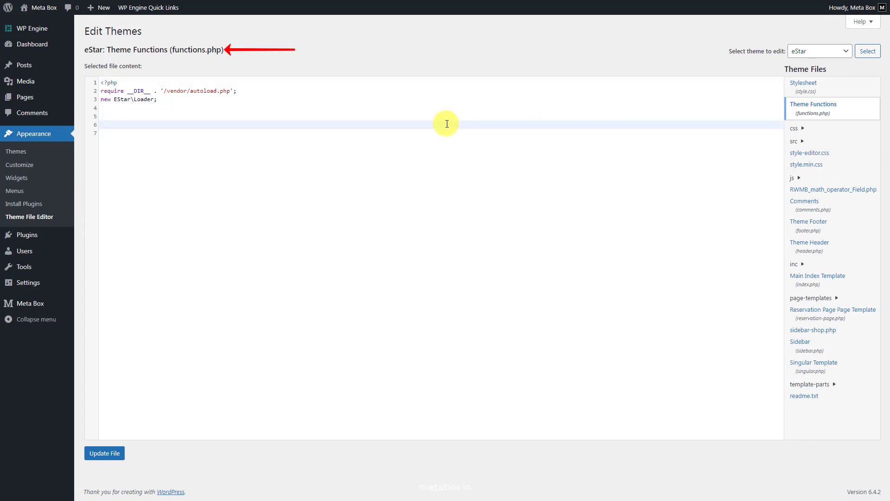
{"action": "type", "text": "function estar_child_add_link() {         $files = rwmb_meta( 'file_download' );         foreach ( $files as $file ) :             echo $file['url'];         endforeach; }"}
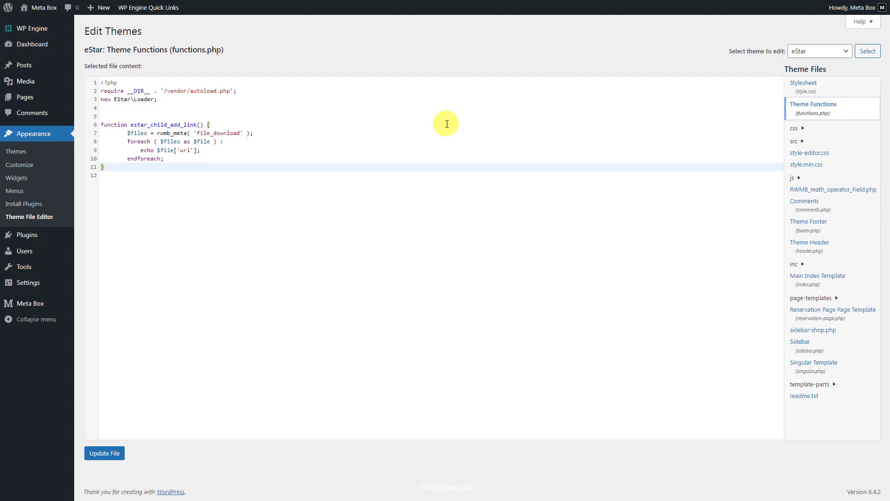
Hook estar_child_add_link to the 'estar_entry_footer_before' action below the function and save functions.php.
{"action": "key", "text": "Return"}
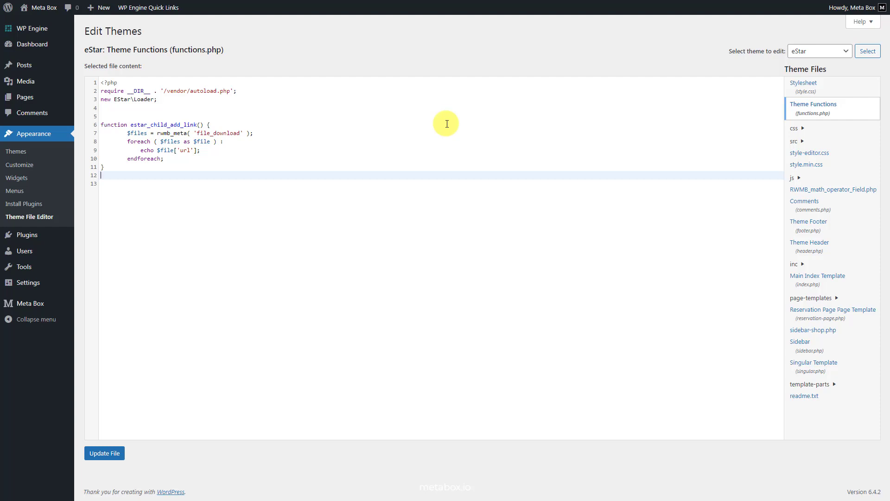
{"action": "type", "text": "add_action( 'estar_entry_footer_before', 'estar_child_add_link' );"}
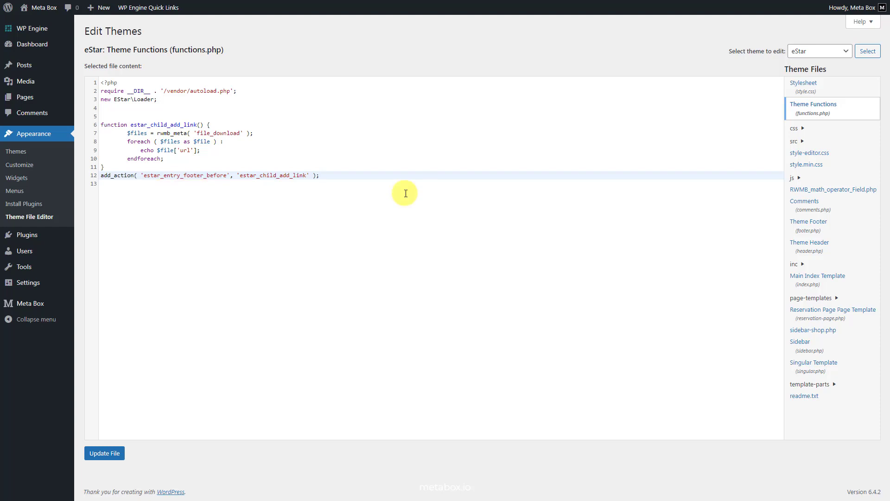
{"action": "left_click", "coordinate": [116, 453]}
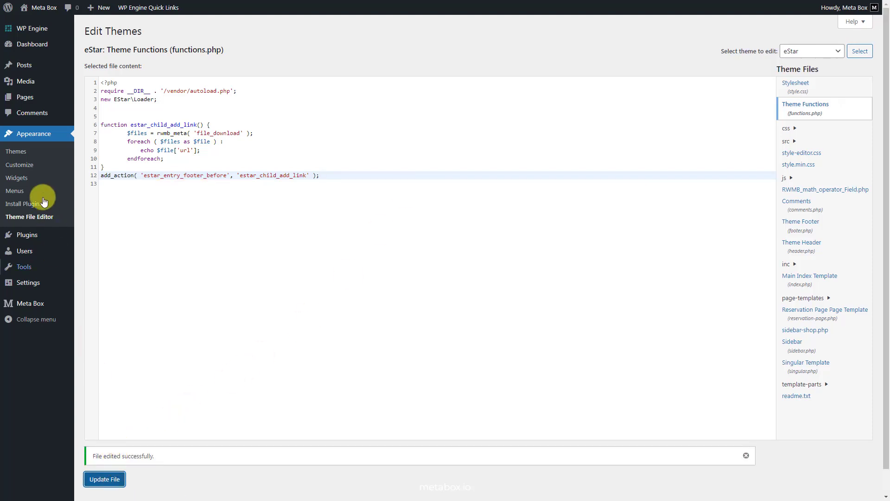
View the post "What is Meta Box?" on the front end to check the file link.
{"action": "left_click", "coordinate": [94, 70]}
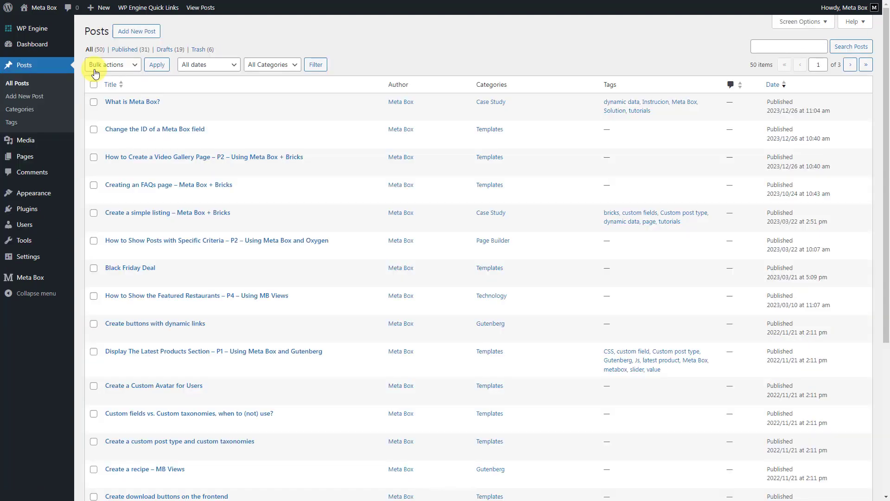
{"action": "left_click", "coordinate": [175, 113]}
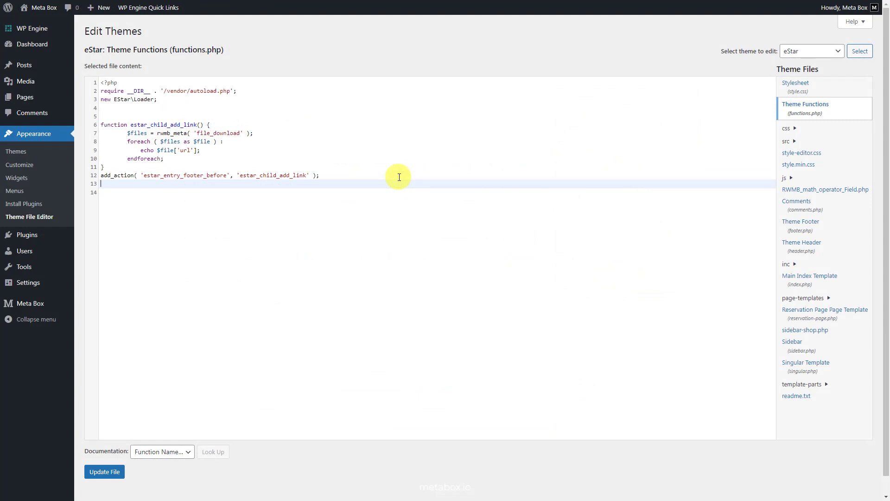
Register the shortcode 'estar_button_download' for estar_child_add_link in functions.php and save the file.
{"action": "type", "text": "add_shortcode( 'estar_button_download', 'estar_child_add_link');"}
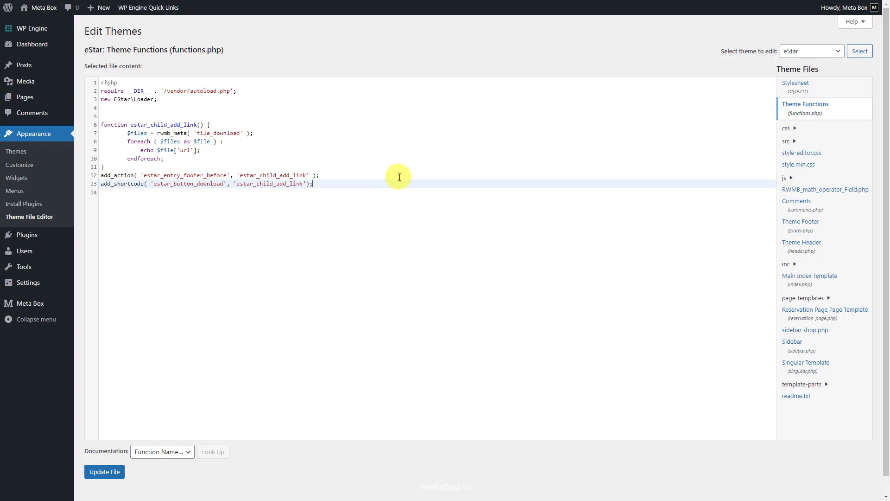
{"action": "left_click", "coordinate": [98, 471]}
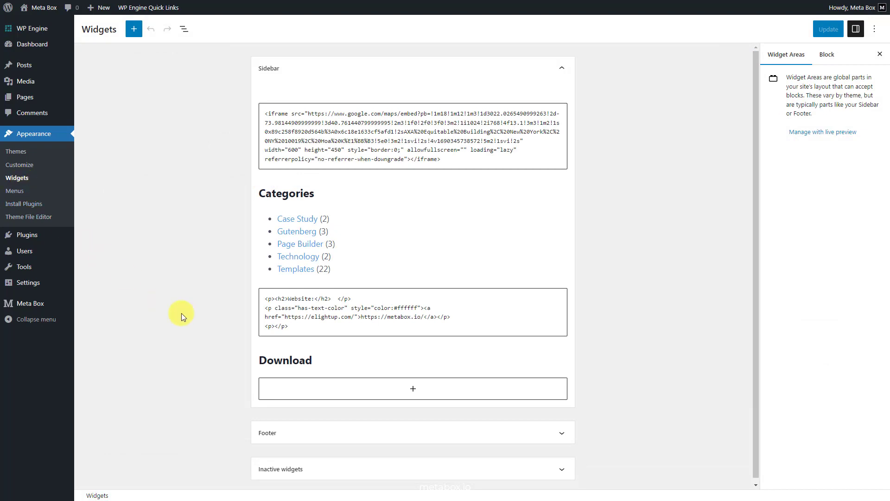
Add a Shortcode block containing [estar_button_download] under the Sidebar's Download heading, update the widgets, and check the post on the front end.
{"action": "left_click", "coordinate": [346, 394]}
{"action": "type", "text": "short"}
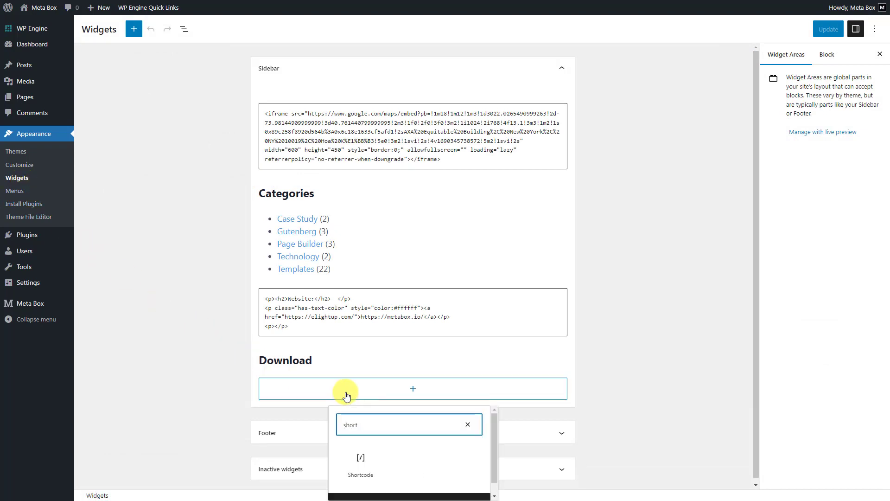
{"action": "left_click", "coordinate": [373, 458]}
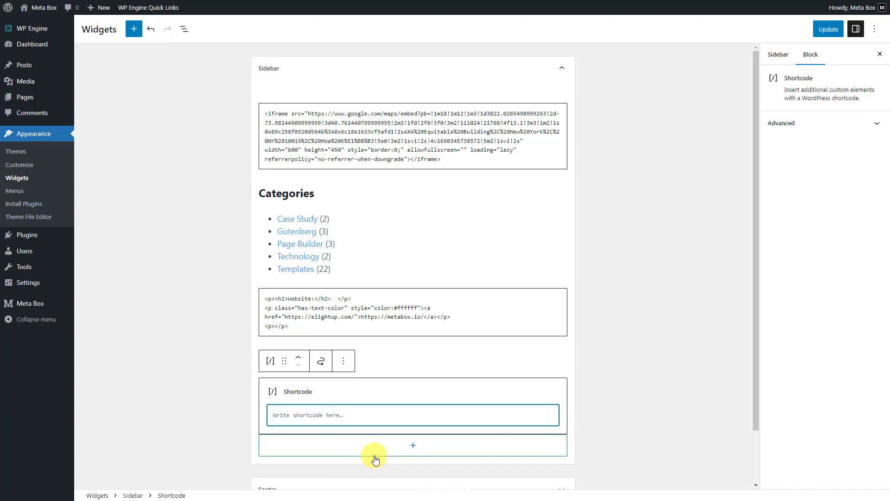
{"action": "type", "text": "["}
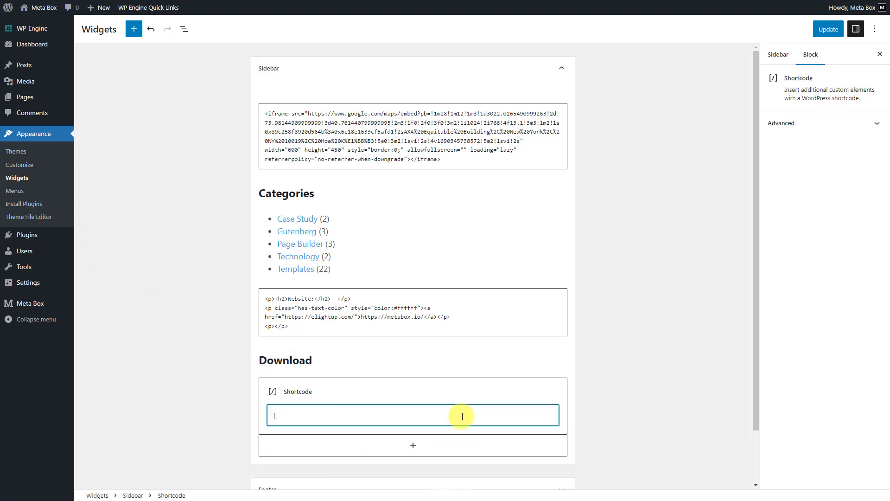
{"action": "type", "text": "estar_button_download"}
{"action": "type", "text": "]"}
{"action": "left_click", "coordinate": [823, 36]}
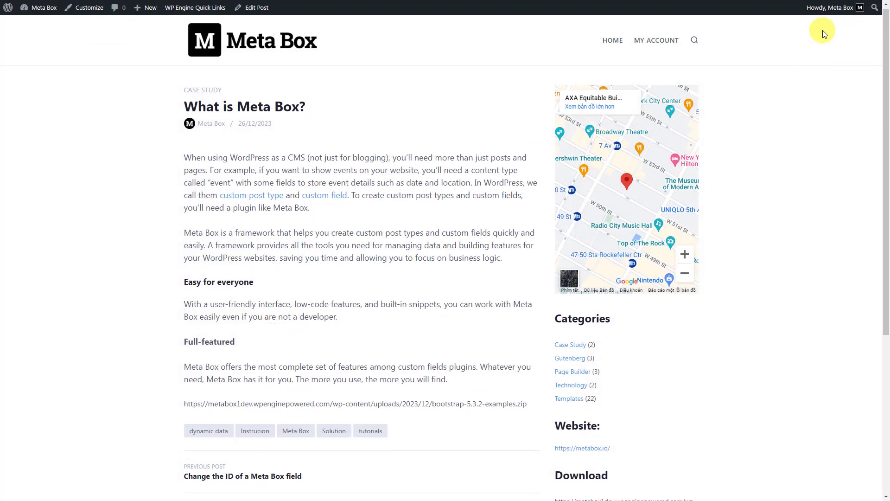
{"action": "scroll", "coordinate": [822, 29], "scroll_direction": "down", "scroll_amount": 4}
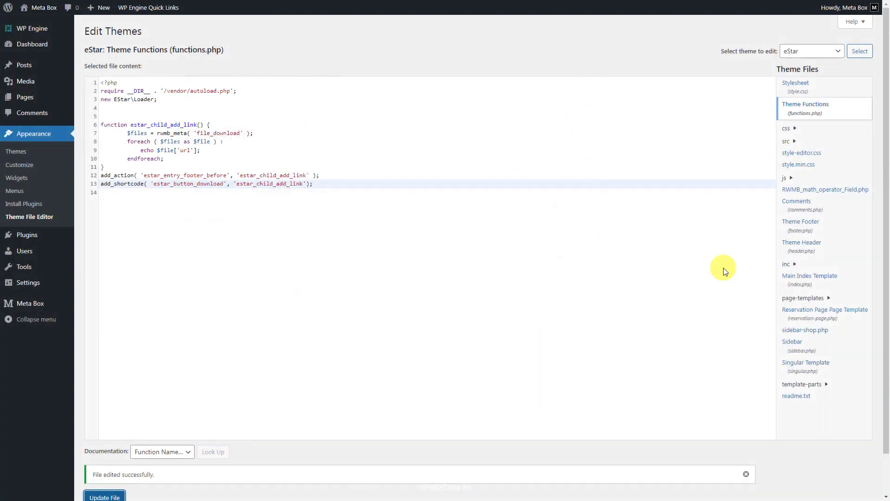
In functions.php, close PHP after the foreach line and wrap the URL echo in an opening <a href="<?php echo $file['url']; ?>"> tag.
{"action": "left_click", "coordinate": [338, 141]}
{"action": "type", "text": "?"}
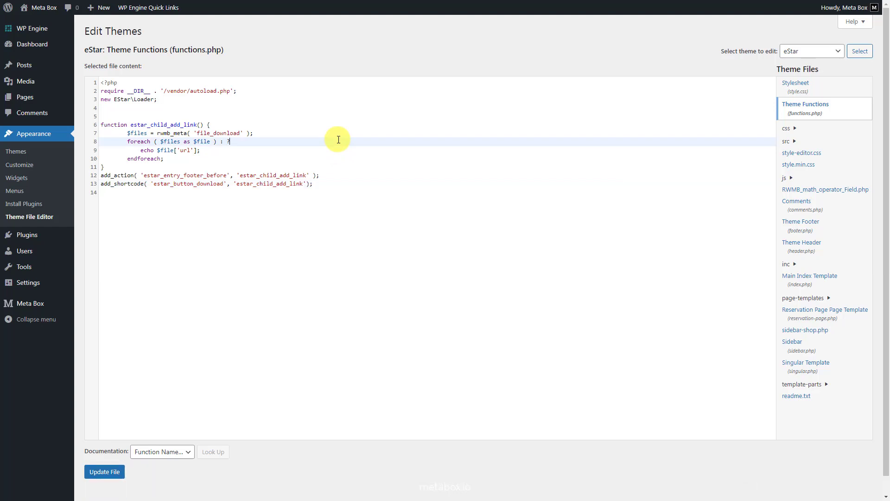
{"action": "type", "text": ">"}
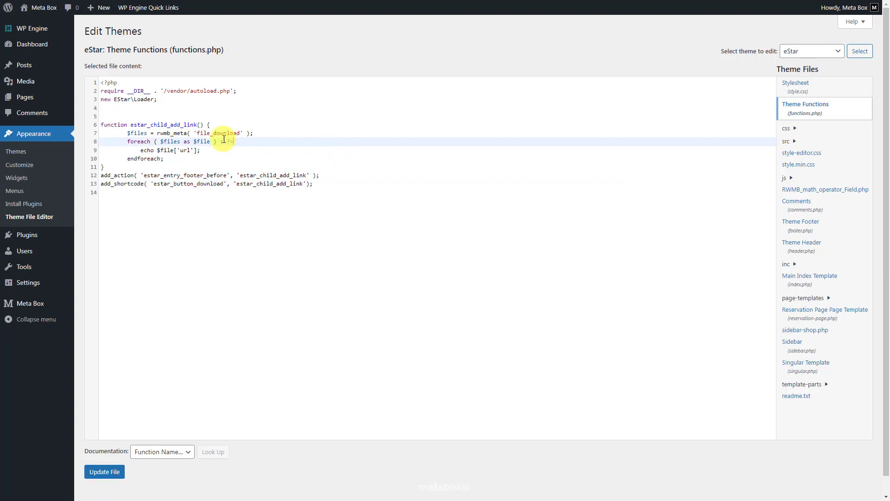
{"action": "left_click", "coordinate": [142, 150]}
{"action": "type", "text": "<a href"}
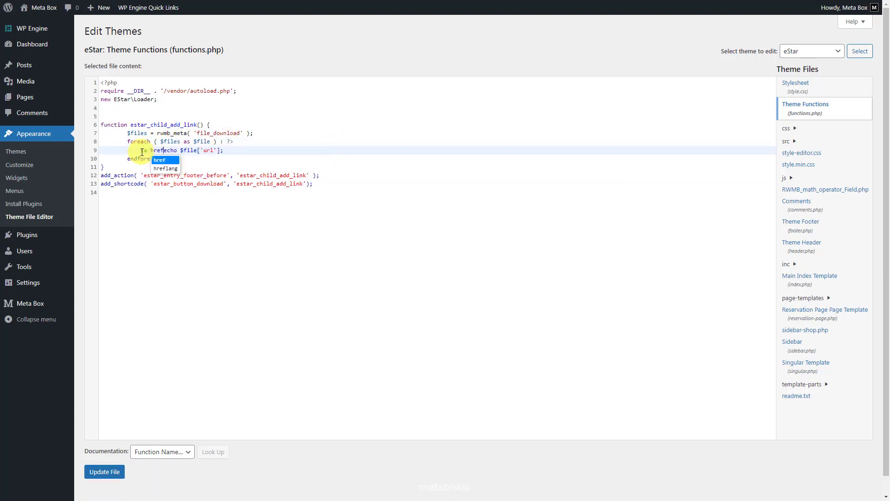
{"action": "type", "text": "=\"<?php"}
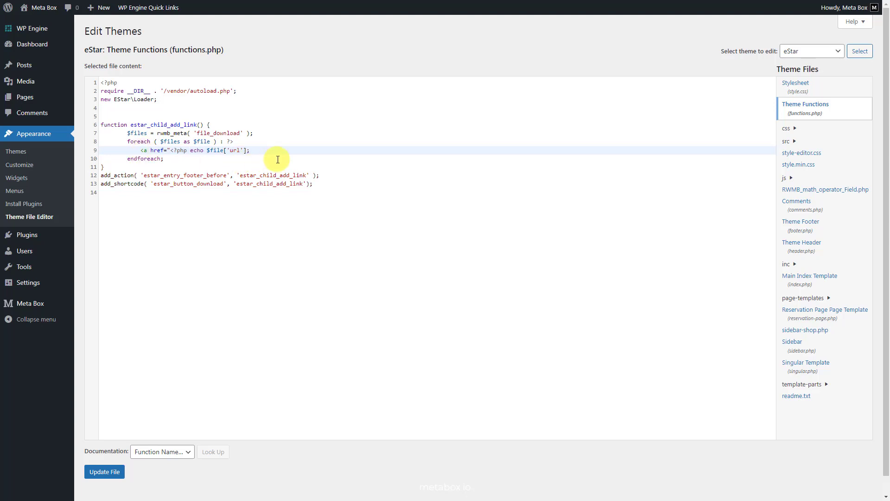
{"action": "left_click", "coordinate": [316, 150]}
{"action": "type", "text": "?>"}
{"action": "type", "text": "\"\">"}
{"action": "key", "text": "Return"}
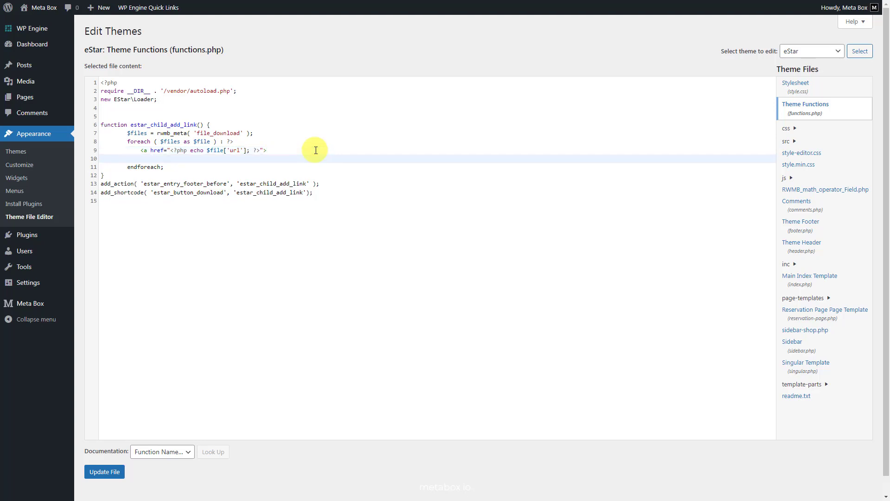
Inside the link, paste the feather download SVG icon, add the text "Download Document", and close it with an indented </a>.
{"action": "key", "text": "ctrl+v"}
{"action": "key", "text": "Return"}
{"action": "type", "text": "Download Document"}
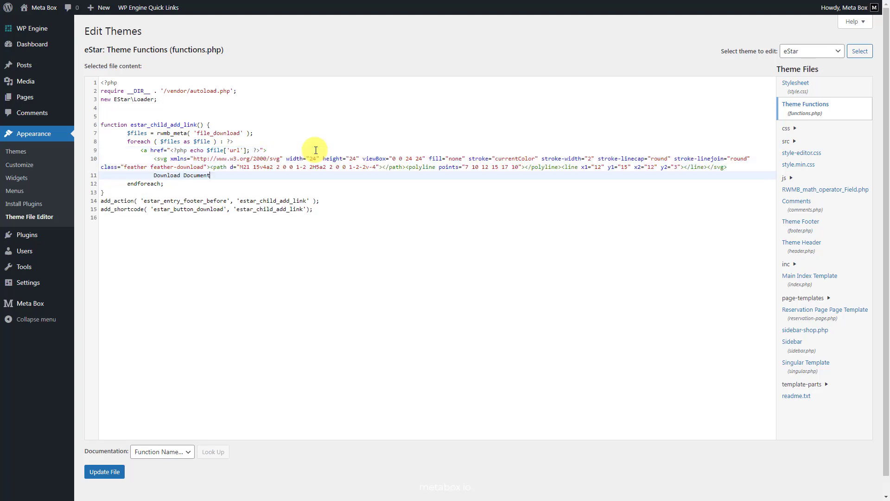
{"action": "key", "text": "Return"}
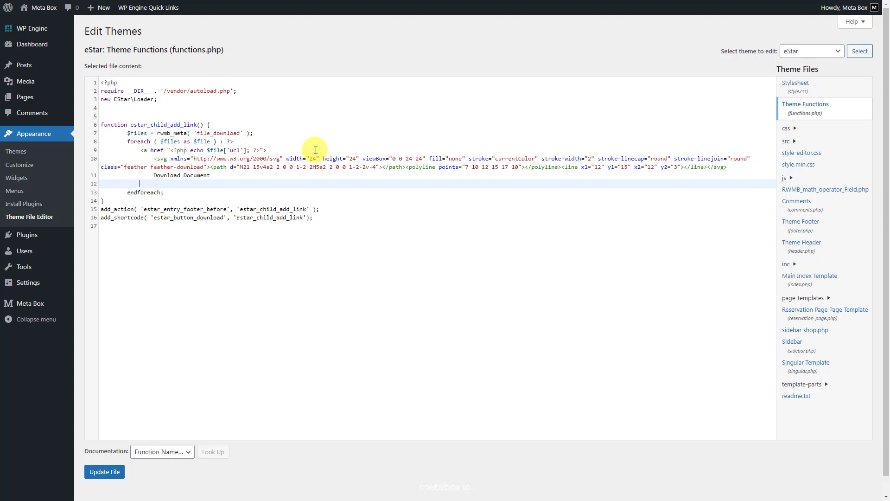
{"action": "type", "text": "</a>"}
{"action": "left_click", "coordinate": [102, 185]}
{"action": "key", "text": "Tab"}
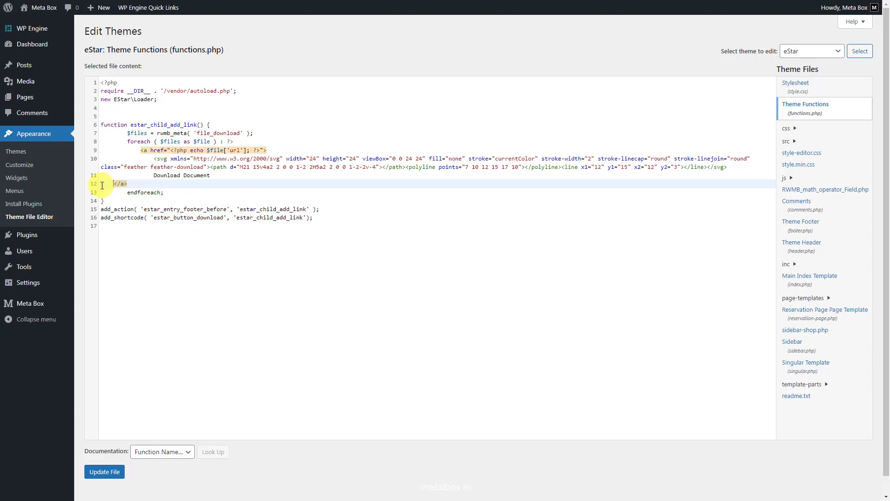
{"action": "key", "text": "Tab"}
Reopen PHP with <?php before endforeach and save functions.php.
{"action": "left_click", "coordinate": [127, 193]}
{"action": "type", "text": "<?php"}
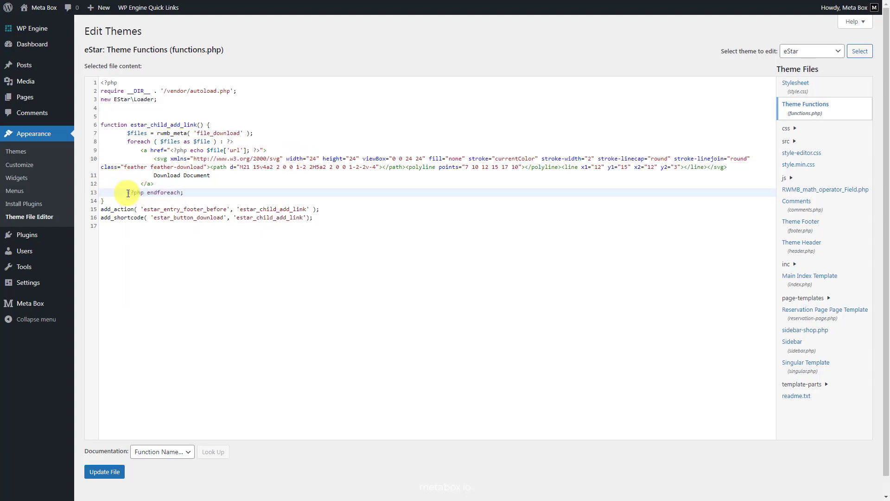
{"action": "left_click", "coordinate": [102, 472]}
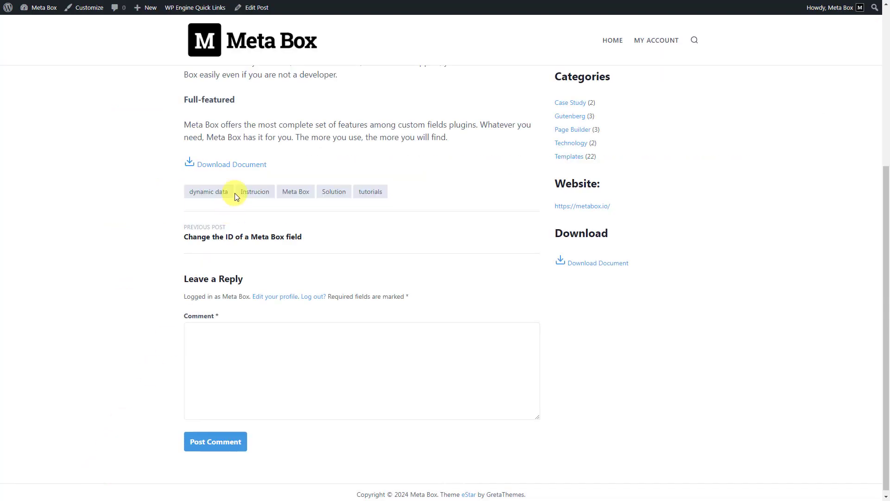
Test the Download Document links in the post content and the sidebar, cancelling each file save.
{"action": "left_click", "coordinate": [246, 171]}
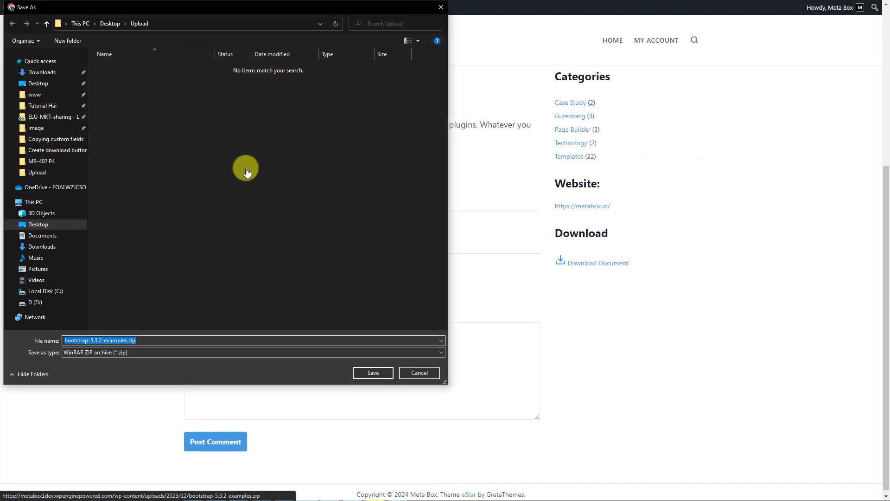
{"action": "left_click", "coordinate": [408, 370]}
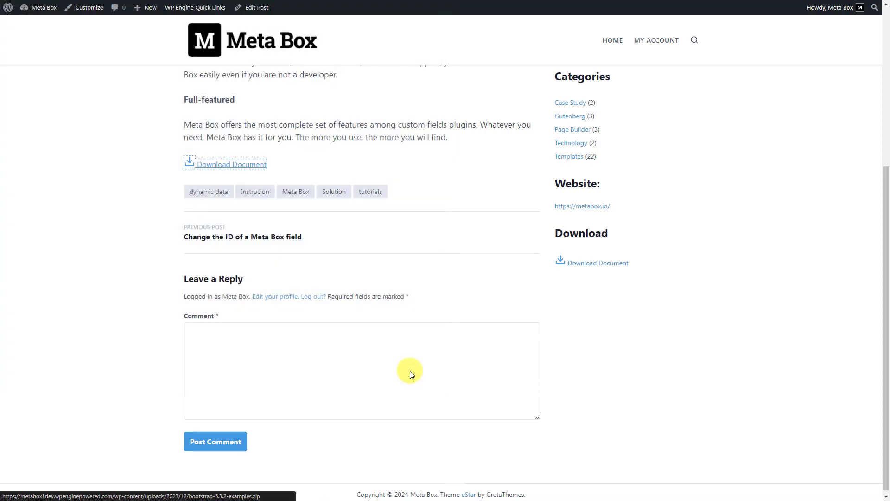
{"action": "left_click", "coordinate": [581, 265]}
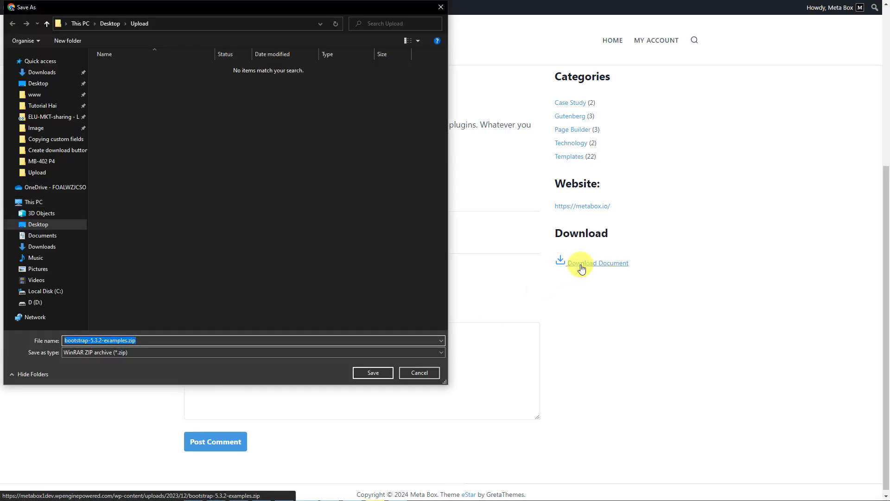
{"action": "left_click", "coordinate": [420, 374]}
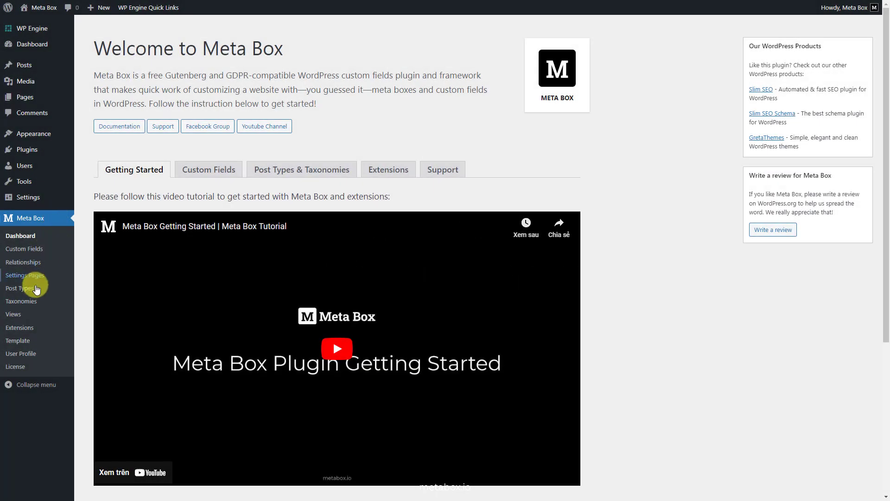
Create a new Meta Box view titled "Download Button".
{"action": "left_click", "coordinate": [14, 315]}
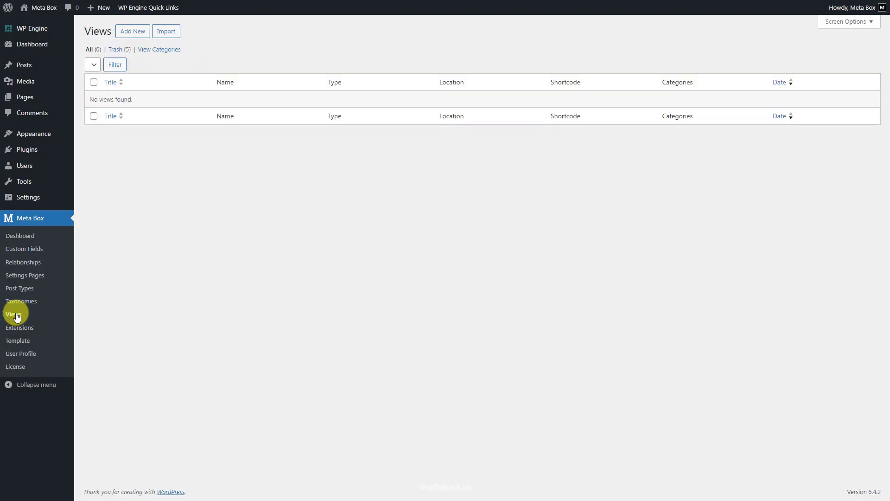
{"action": "left_click", "coordinate": [132, 31]}
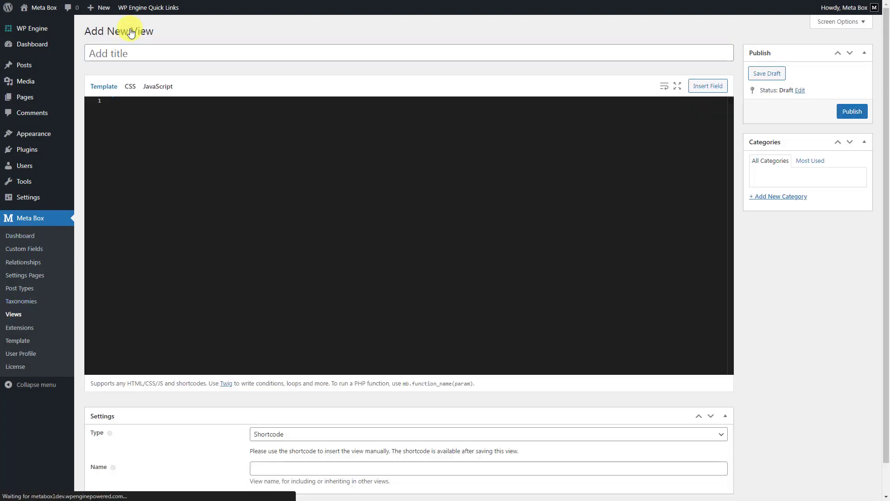
{"action": "left_click", "coordinate": [288, 52]}
{"action": "type", "text": "Download "}
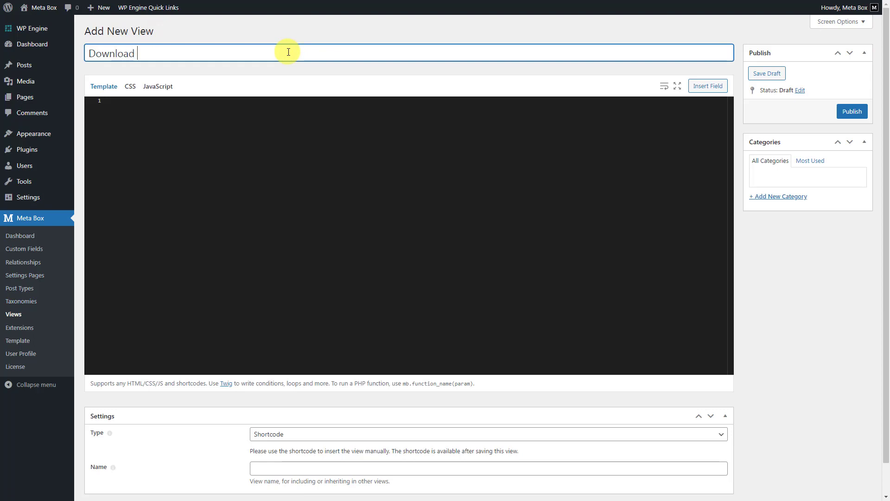
{"action": "type", "text": "Button"}
Insert the File Download field into the view's template with the output set to File link tag, and close the field list.
{"action": "left_click", "coordinate": [294, 105]}
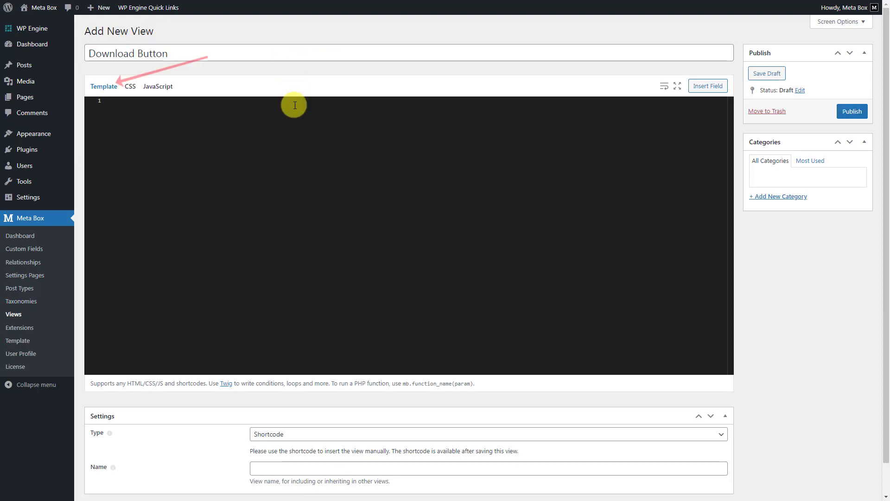
{"action": "left_click", "coordinate": [702, 88]}
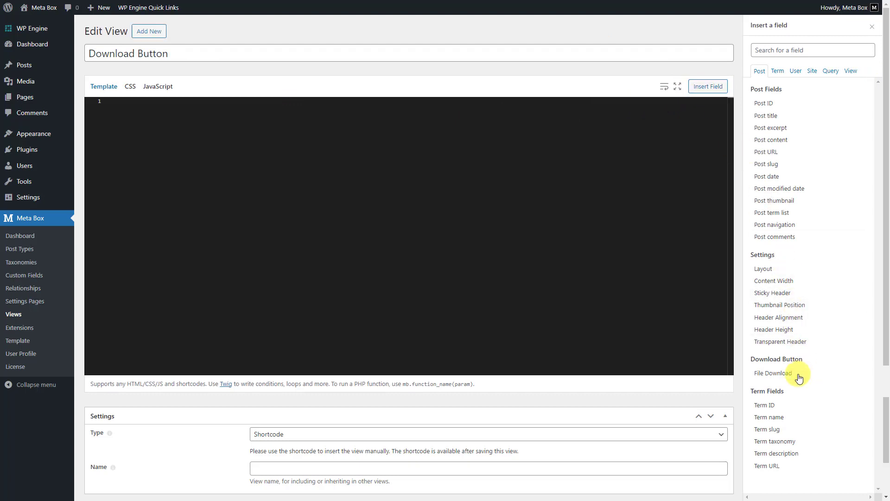
{"action": "left_click", "coordinate": [797, 374]}
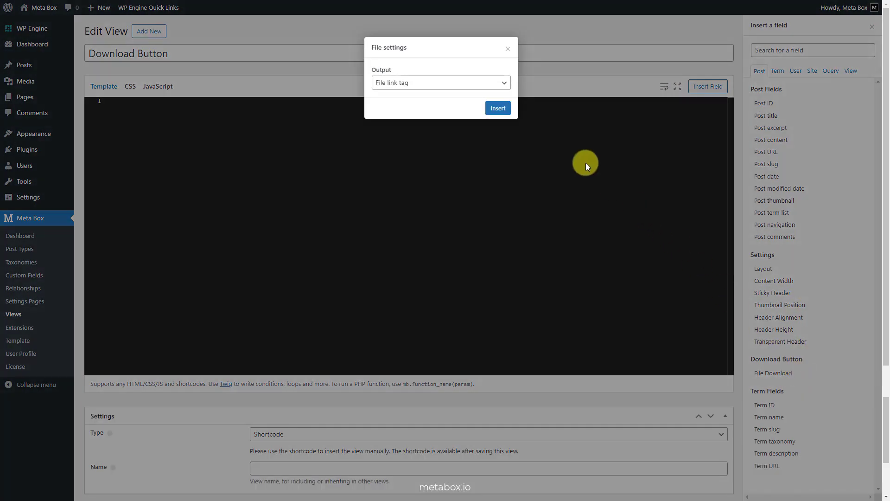
{"action": "left_click", "coordinate": [500, 91]}
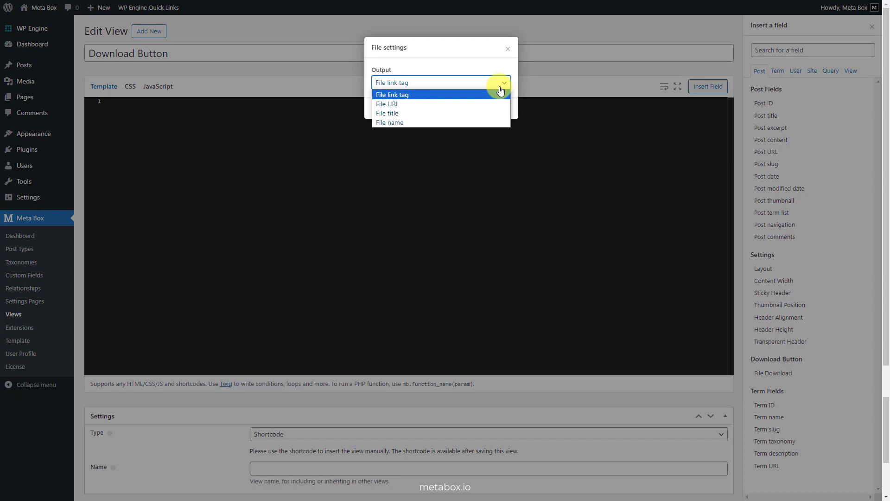
{"action": "left_click", "coordinate": [500, 90]}
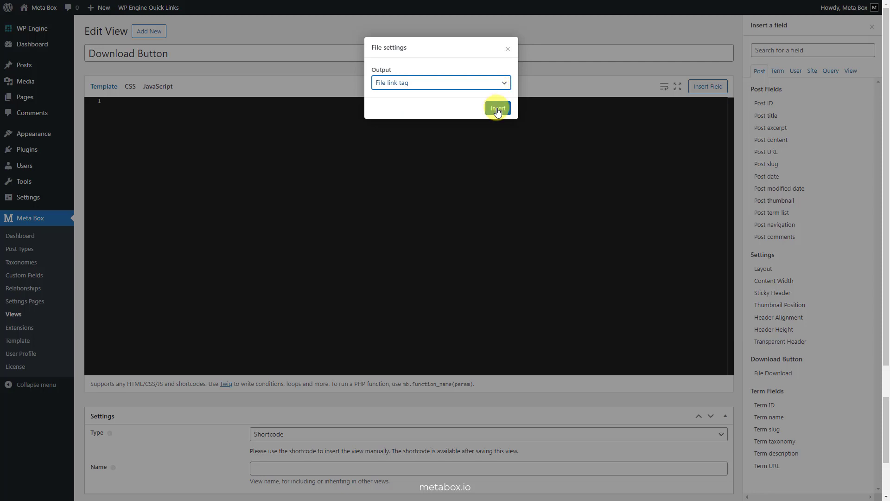
{"action": "left_click", "coordinate": [497, 110]}
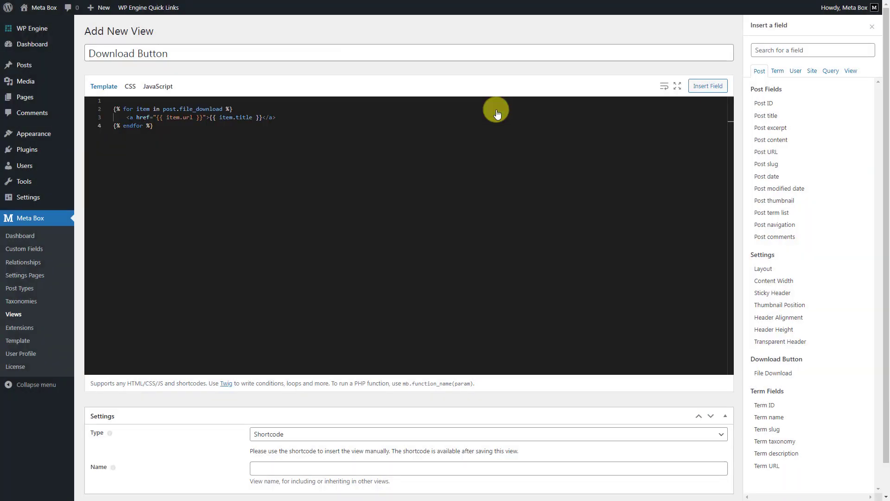
{"action": "left_click", "coordinate": [871, 26]}
Set the view's type to Singular, its location to Post, and its rendering to only the post content area.
{"action": "scroll", "coordinate": [861, 58], "scroll_direction": "down", "scroll_amount": 1}
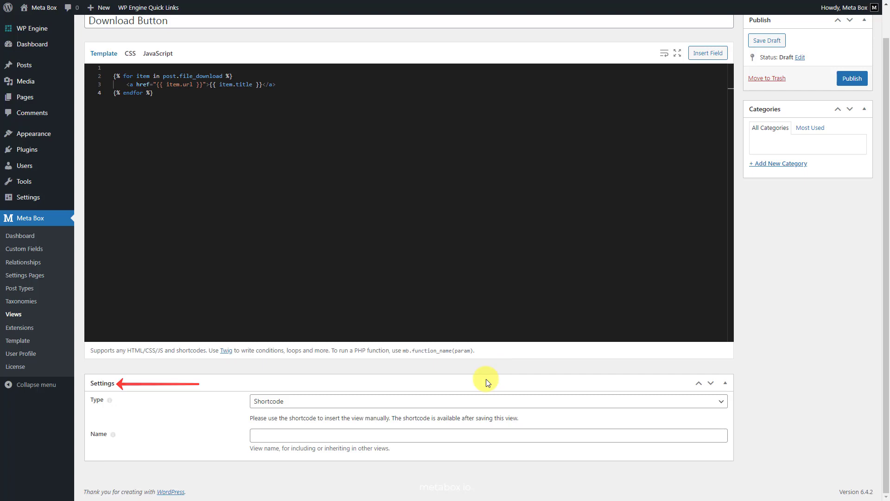
{"action": "left_click", "coordinate": [450, 402]}
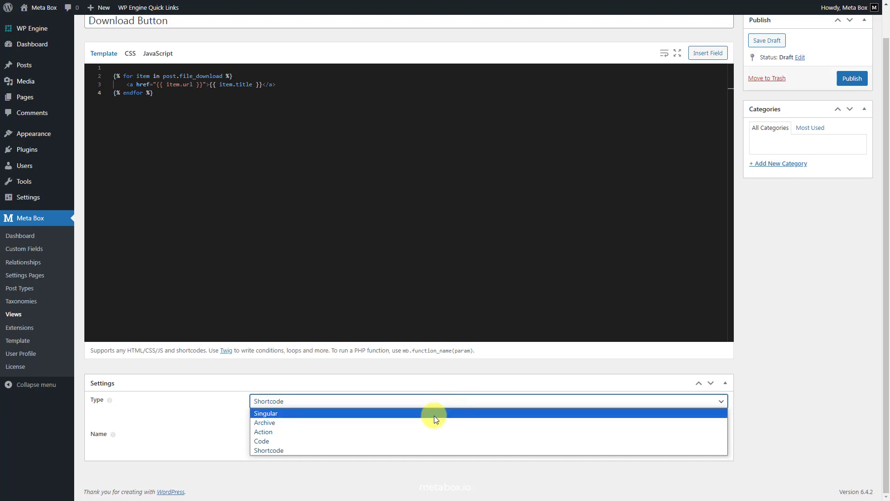
{"action": "left_click", "coordinate": [434, 415]}
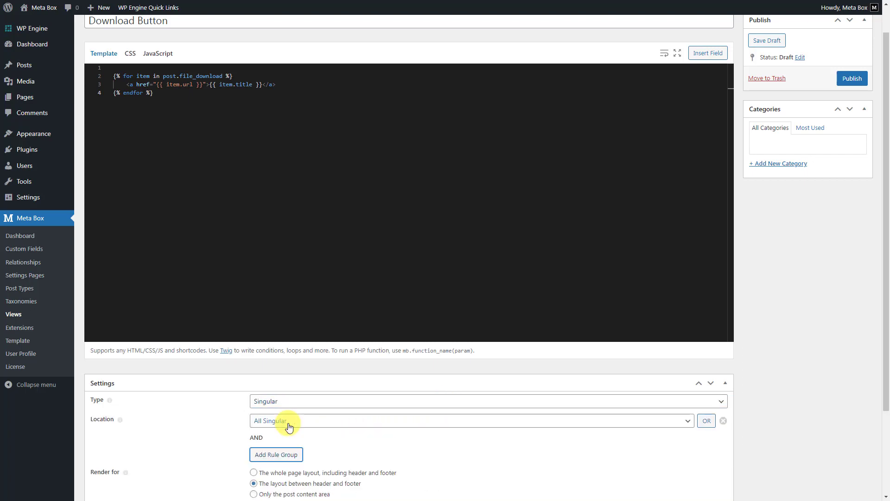
{"action": "left_click", "coordinate": [387, 422]}
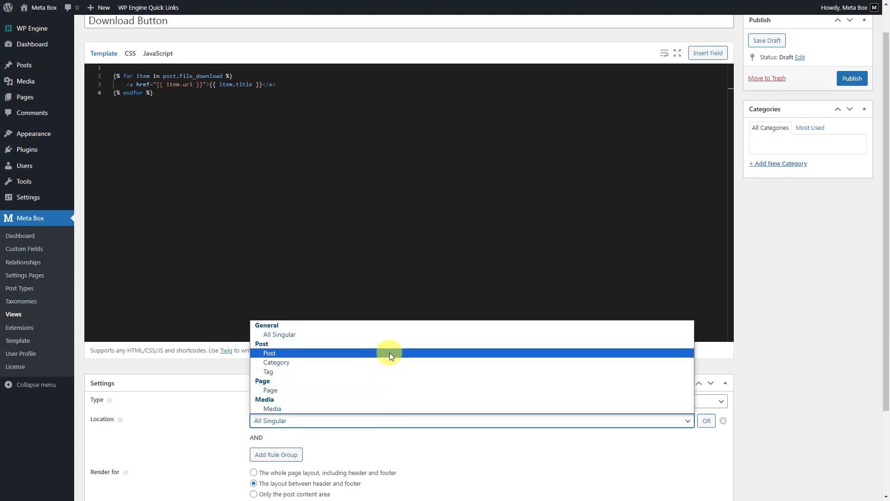
{"action": "left_click", "coordinate": [390, 353]}
{"action": "scroll", "coordinate": [390, 353], "scroll_direction": "down", "scroll_amount": 3}
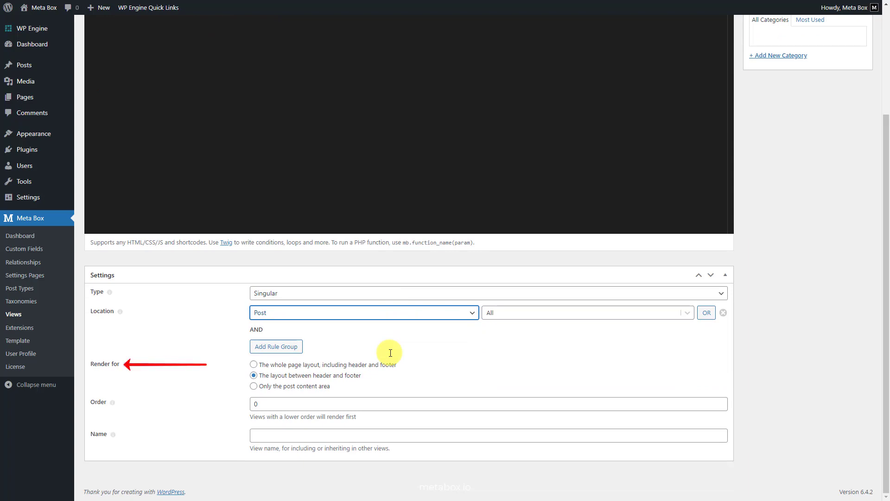
{"action": "left_click", "coordinate": [319, 391]}
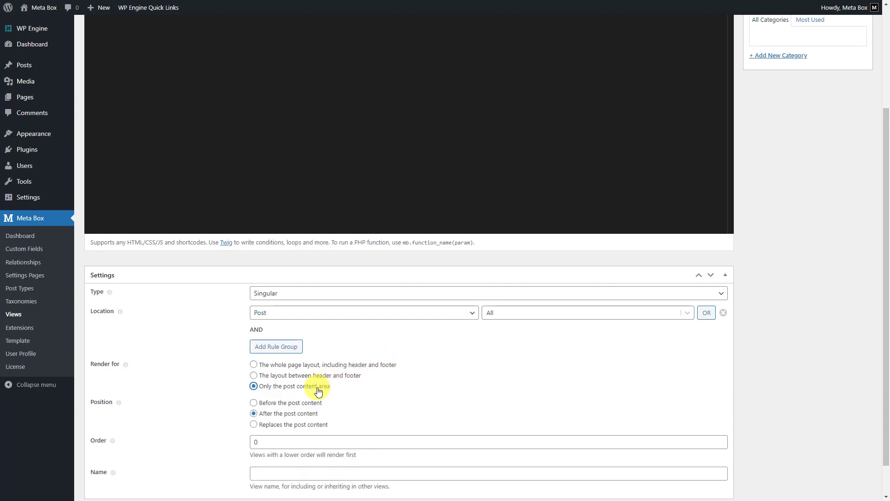
{"action": "scroll", "coordinate": [812, 373], "scroll_direction": "up", "scroll_amount": 3}
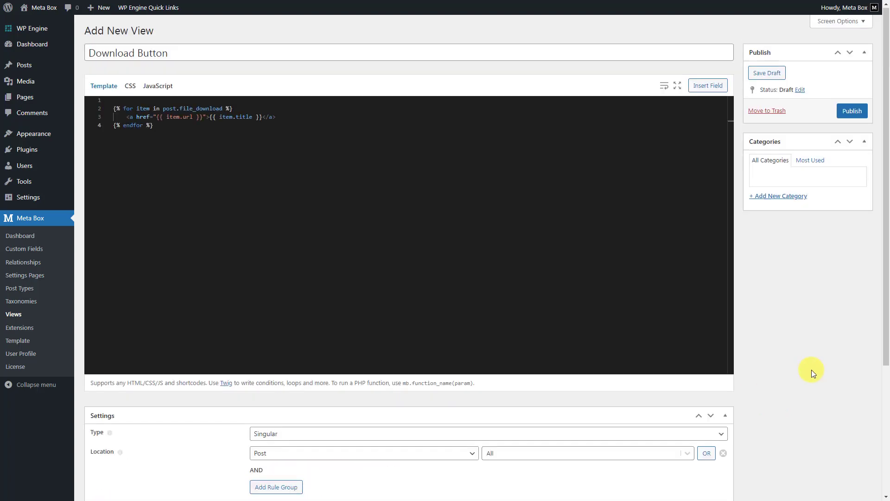
Publish the Download Button view and test the file link in the post content, cancelling the file save.
{"action": "left_click", "coordinate": [851, 112]}
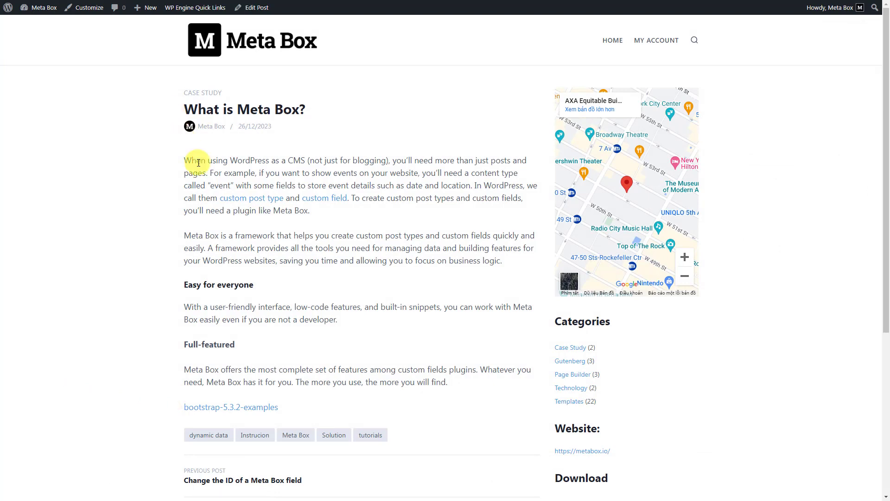
{"action": "left_click", "coordinate": [255, 411]}
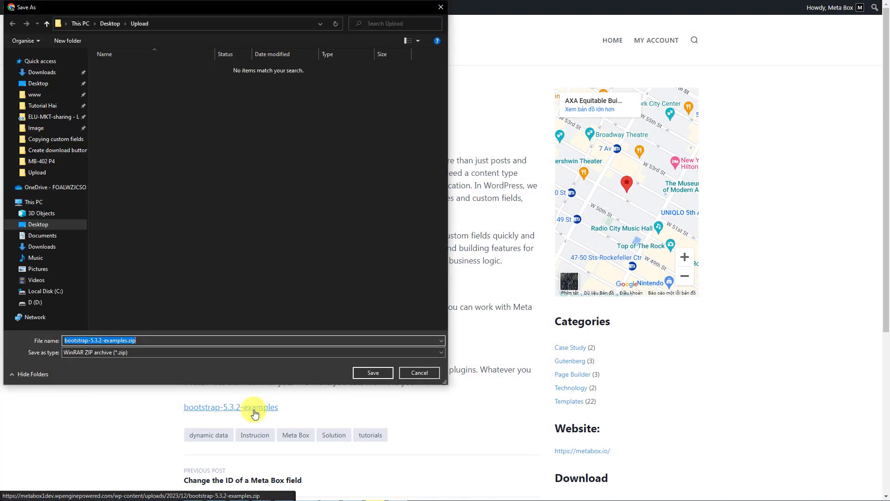
{"action": "left_click", "coordinate": [415, 374]}
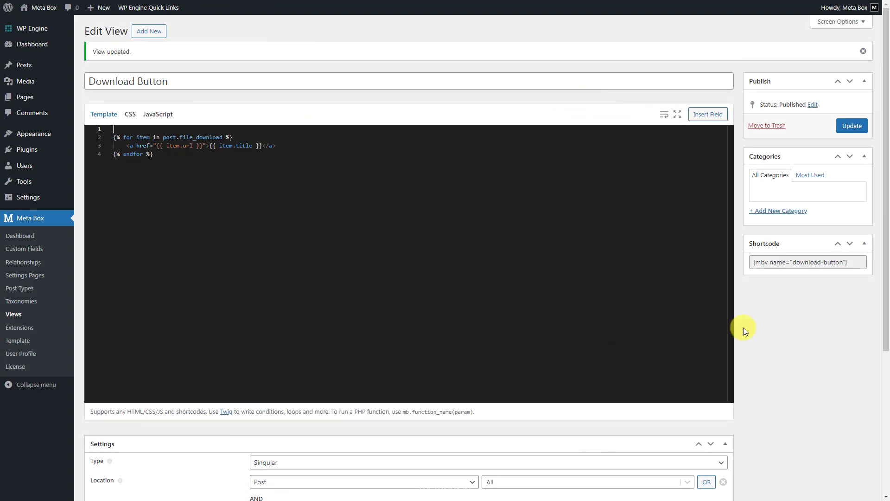
Copy the view's shortcode [mbv name="download-button"] into a new Shortcode block under the Sidebar widget area's Download heading, update the widgets, and check the post.
{"action": "left_click", "coordinate": [860, 264]}
{"action": "key", "text": "ctrl+c"}
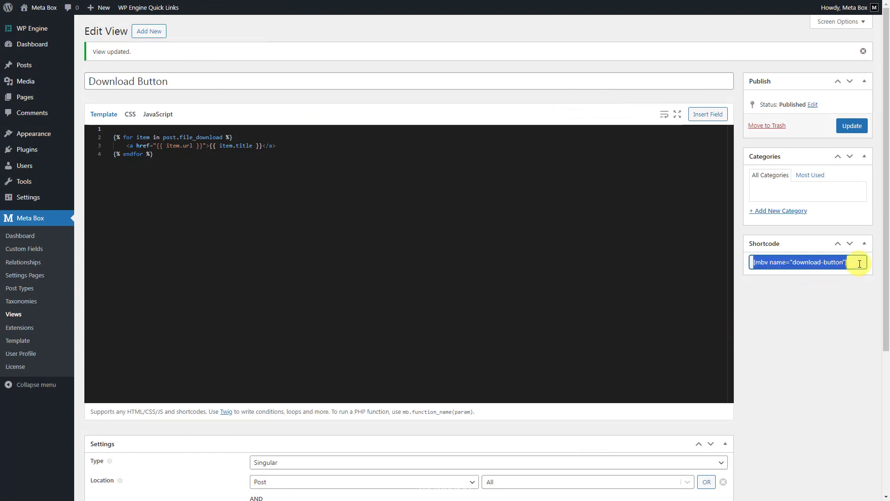
{"action": "mouse_move", "coordinate": [43, 139]}
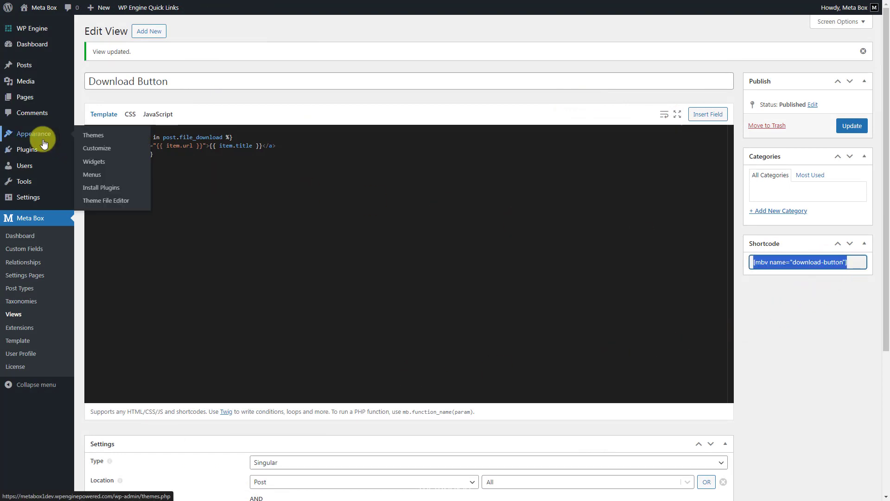
{"action": "left_click", "coordinate": [91, 164]}
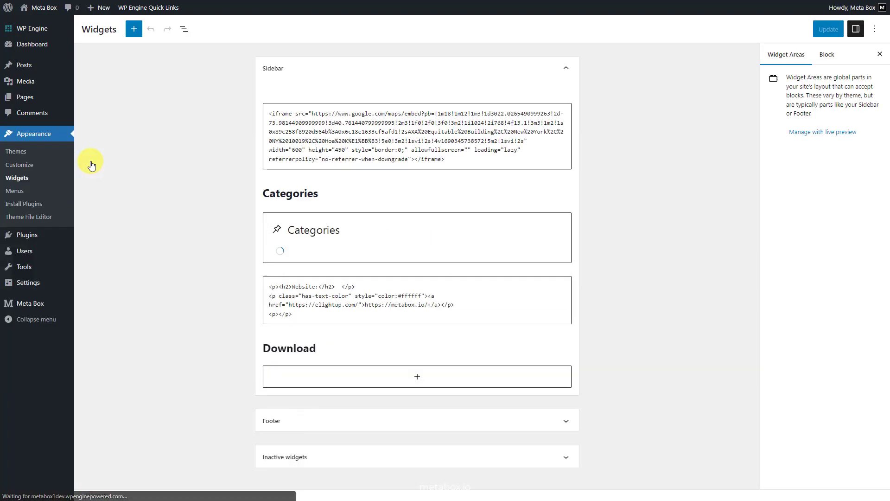
{"action": "left_click", "coordinate": [328, 390]}
{"action": "type", "text": "short"}
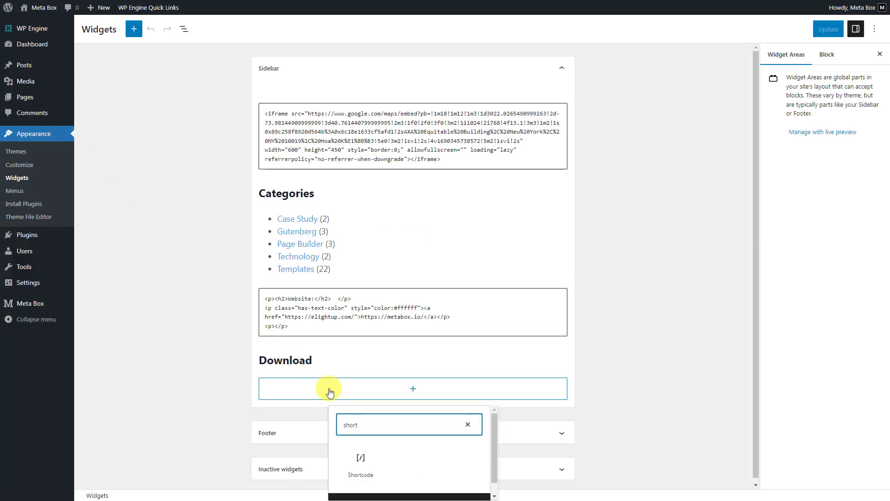
{"action": "left_click", "coordinate": [371, 459]}
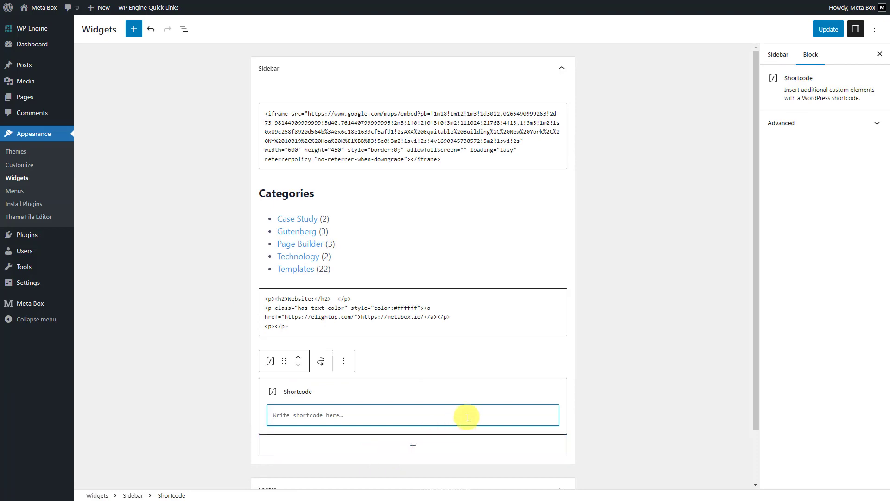
{"action": "key", "text": "ctrl+v"}
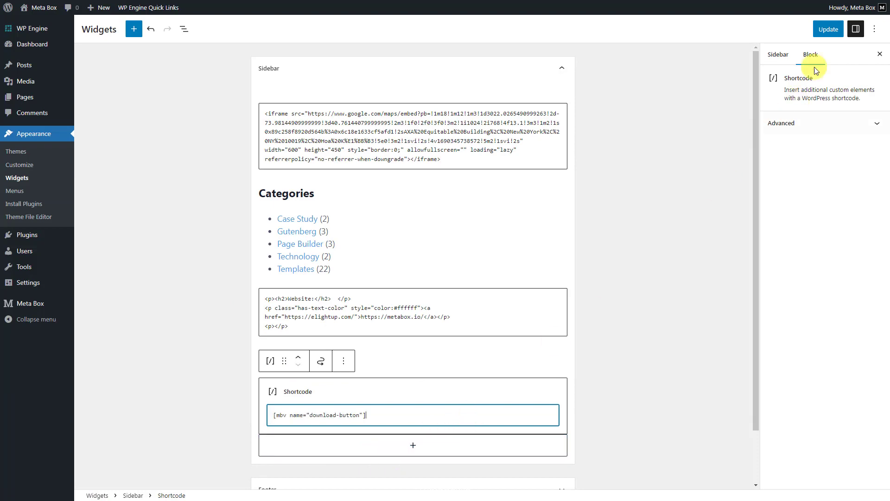
{"action": "left_click", "coordinate": [828, 29]}
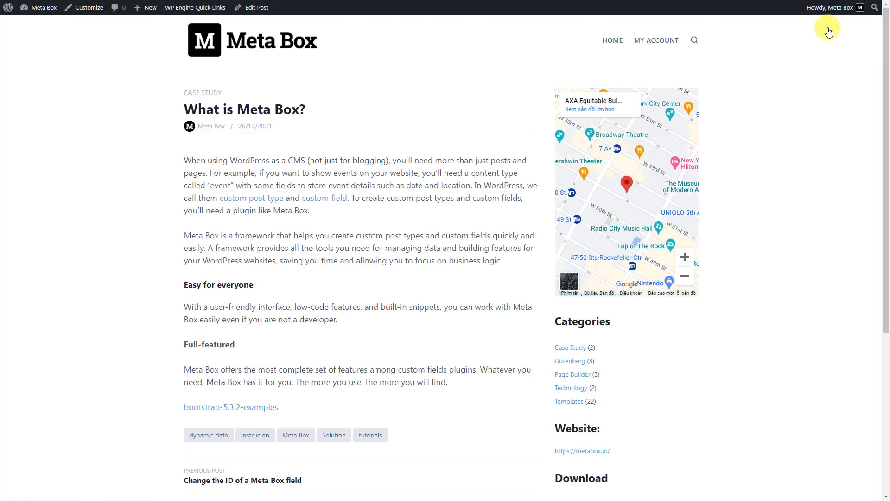
{"action": "scroll", "coordinate": [828, 30], "scroll_direction": "down", "scroll_amount": 3}
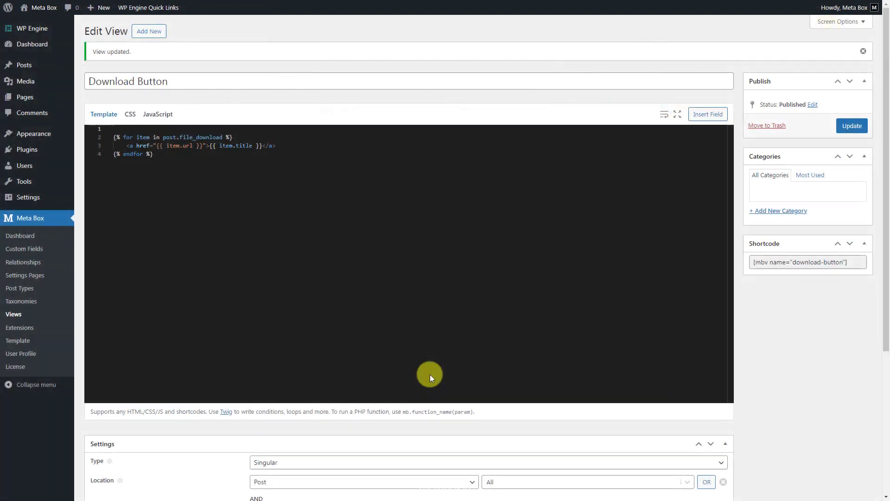
Paste the feather-download SVG icon code on its own line inside the view template's link tag, before the item title.
{"action": "left_click", "coordinate": [208, 145]}
{"action": "key", "text": "Return"}
{"action": "key", "text": "Return"}
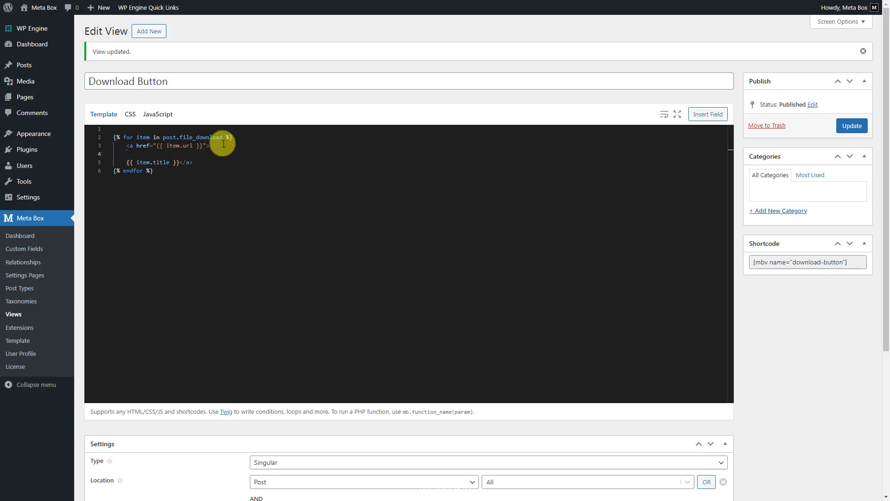
{"action": "key", "text": "ctrl+v"}
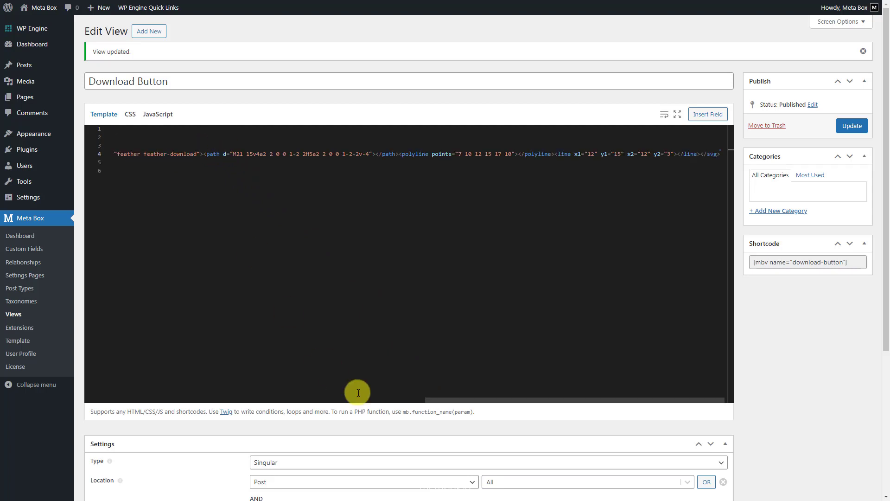
{"action": "left_click_drag", "start_coordinate": [427, 397], "coordinate": [113, 381]}
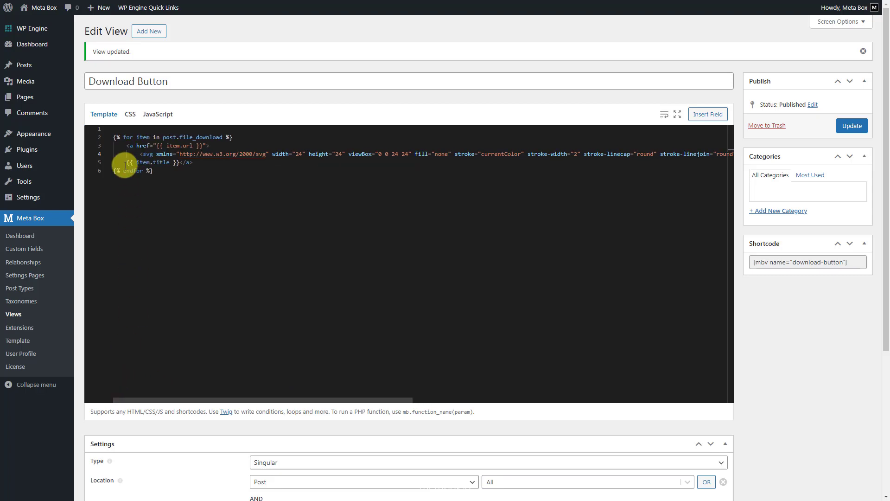
Replace the {{ item.title }} link text with "Download Document", put the closing link tag on its own line, and update the view.
{"action": "left_click", "coordinate": [191, 163]}
{"action": "key", "text": "Return"}
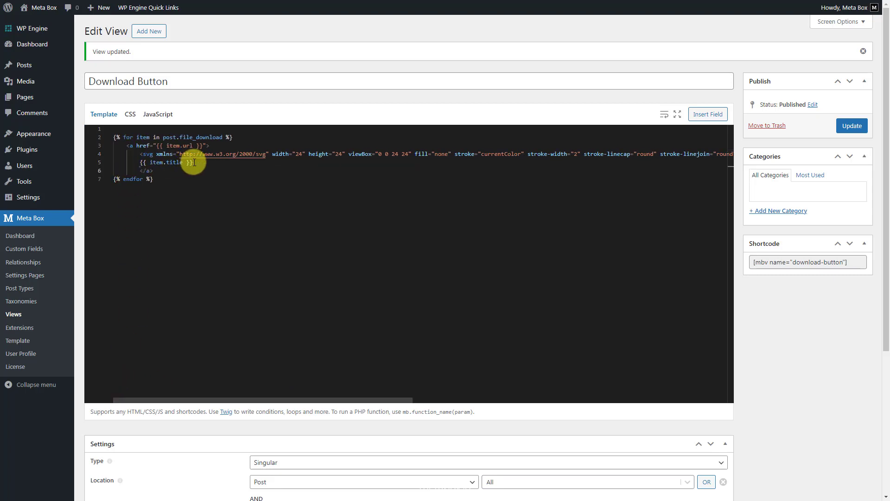
{"action": "left_click_drag", "start_coordinate": [140, 162], "coordinate": [241, 161]}
{"action": "key", "text": "BackSpace"}
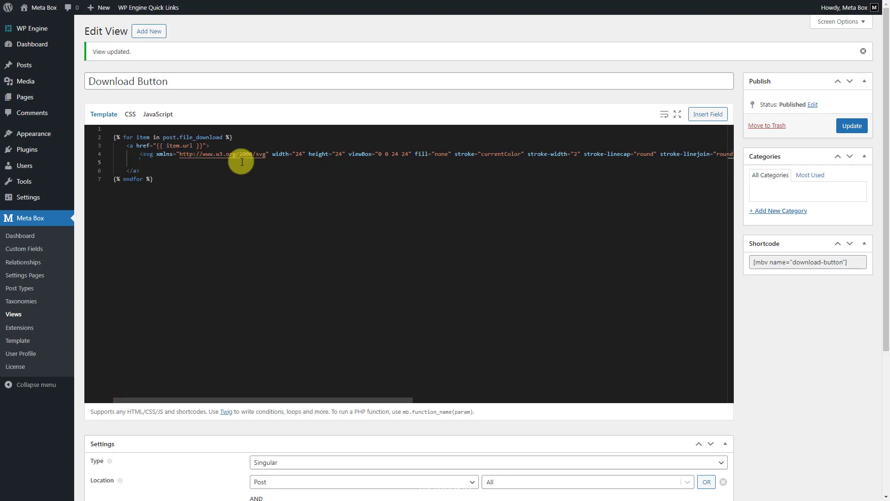
{"action": "type", "text": "Download Document"}
{"action": "left_click", "coordinate": [851, 126]}
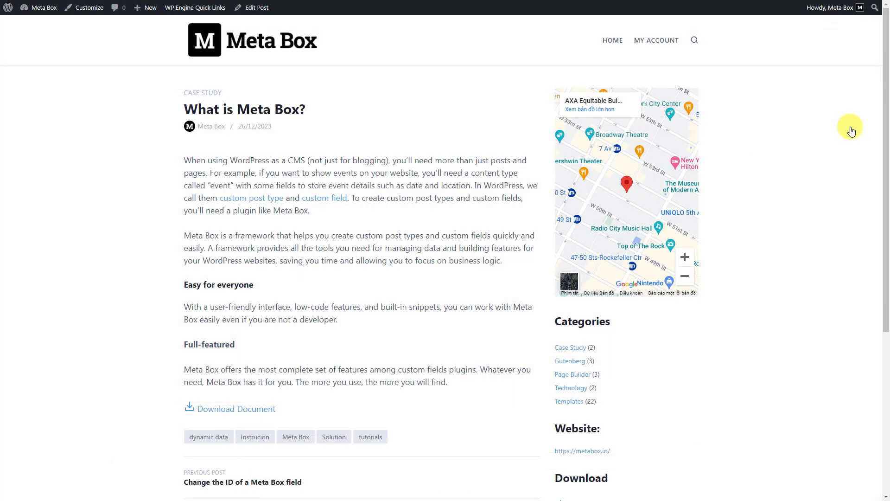
Test the Download Document links with the icon in the post content and the sidebar, cancelling each file save.
{"action": "left_click", "coordinate": [264, 411]}
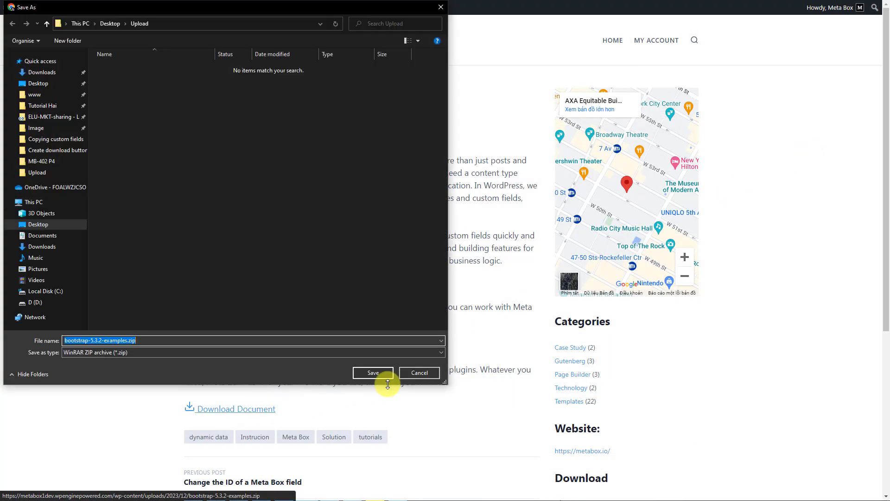
{"action": "left_click", "coordinate": [418, 373]}
{"action": "scroll", "coordinate": [419, 374], "scroll_direction": "down", "scroll_amount": 4}
{"action": "left_click", "coordinate": [574, 324]}
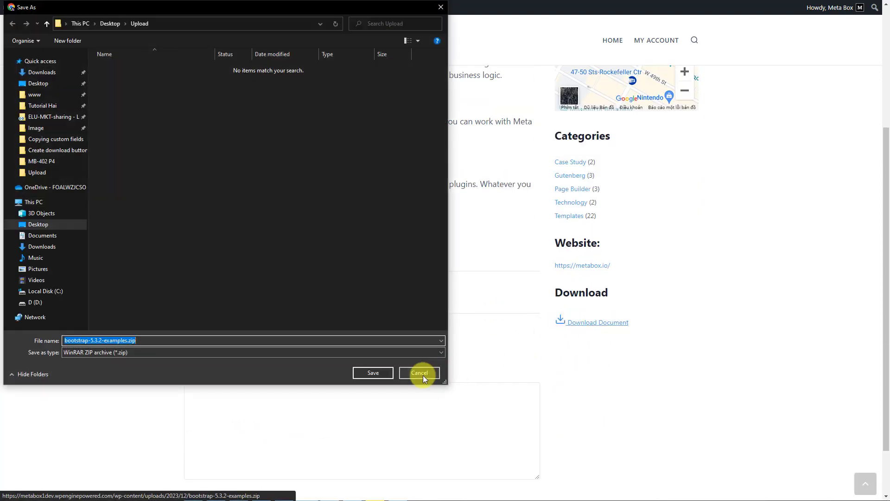
{"action": "left_click", "coordinate": [423, 374]}
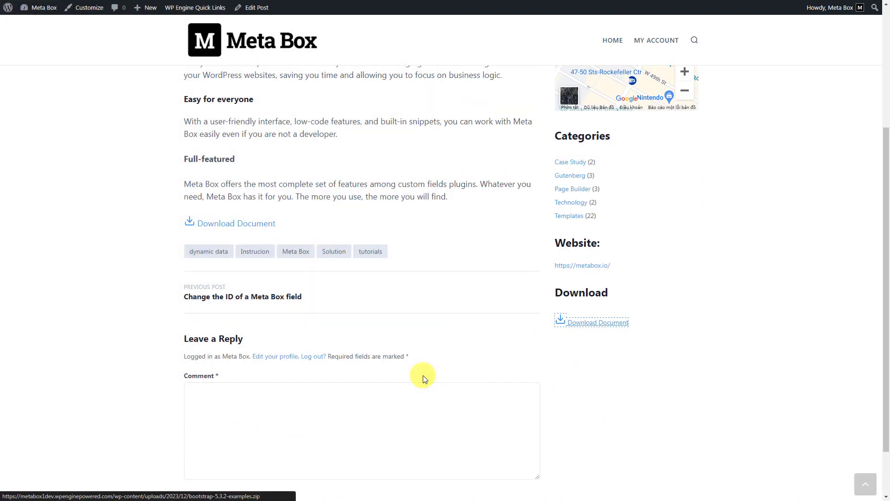